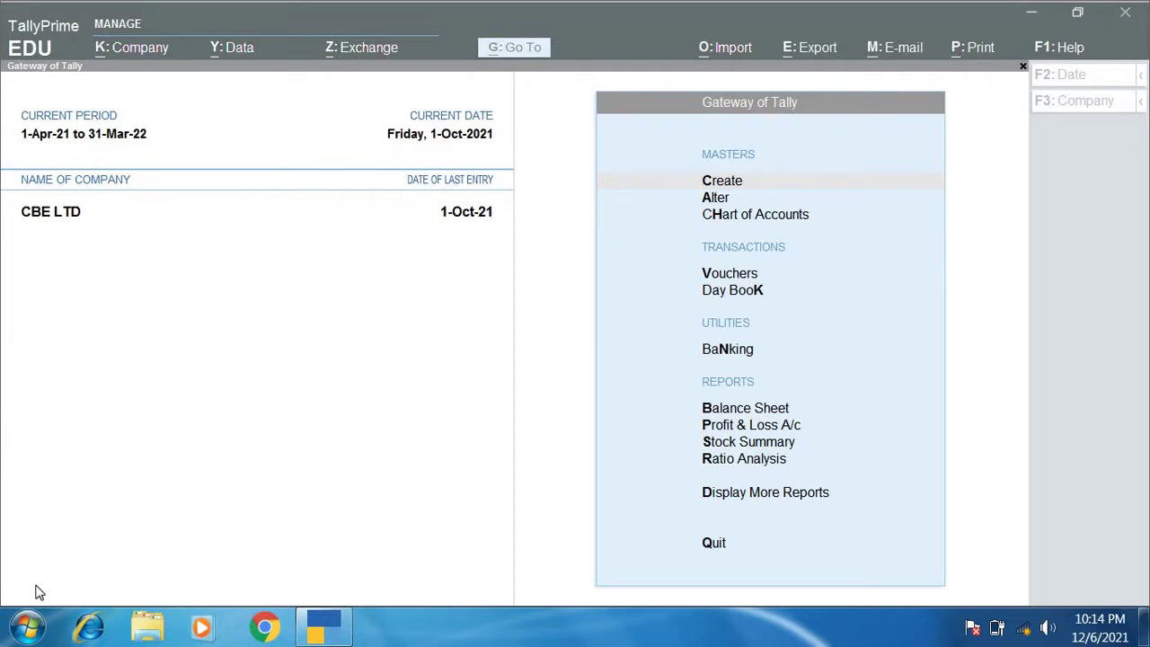
key("alt+Tab")
key("alt+Tab")
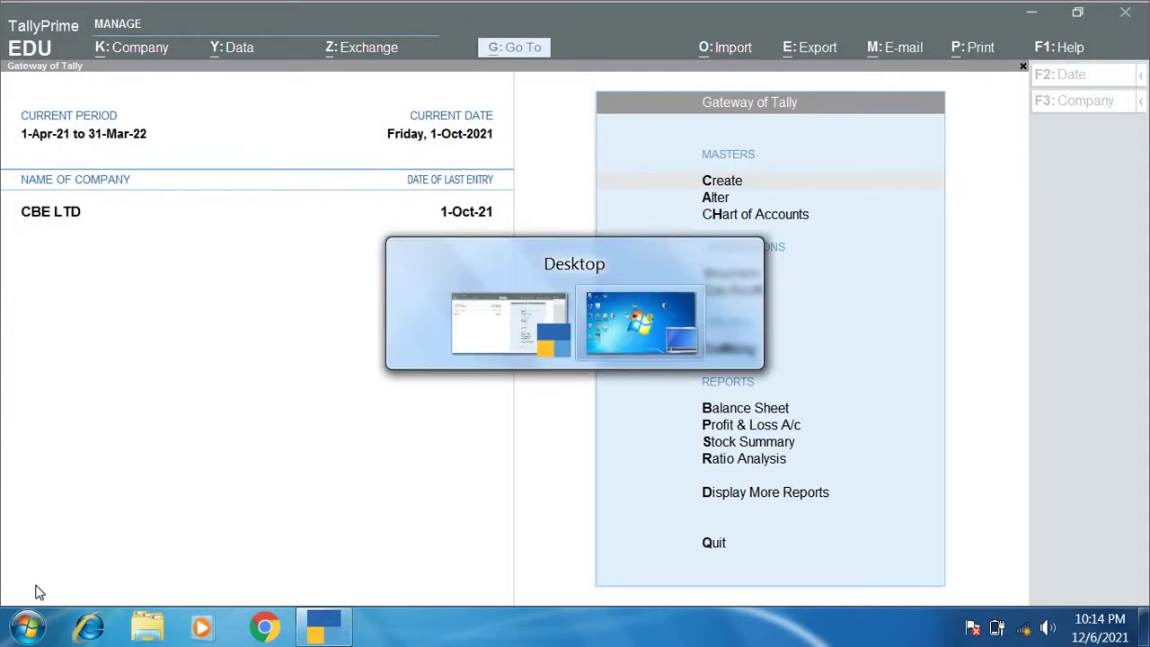
key("alt+Tab")
Open the Day Book of CBE LTD from the Gateway of Tally.
key("Down")
key("Down")
key("Down")
key("Down")
key("Down")
key("Down")
key("Down")
key("Up")
key("Up")
key("Up")
key("Up")
key("Down")
key("Return")
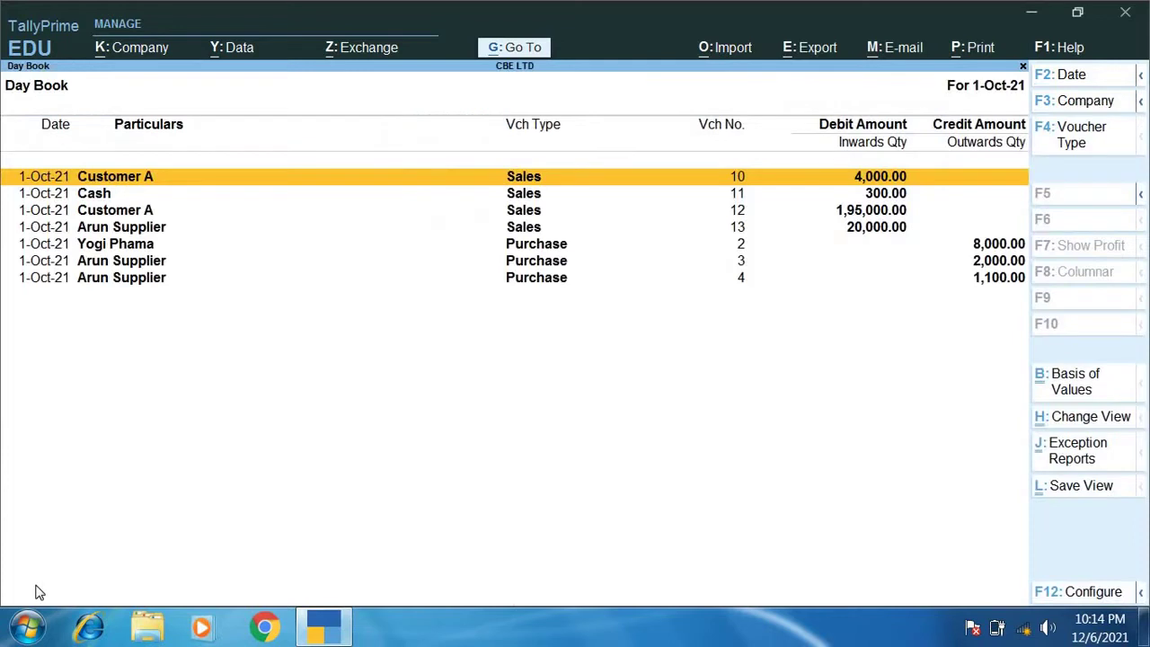
Open cash sales voucher no. 11 from the Day Book, preview its printed invoice enlarged, and quit the voucher without saving.
key("Down")
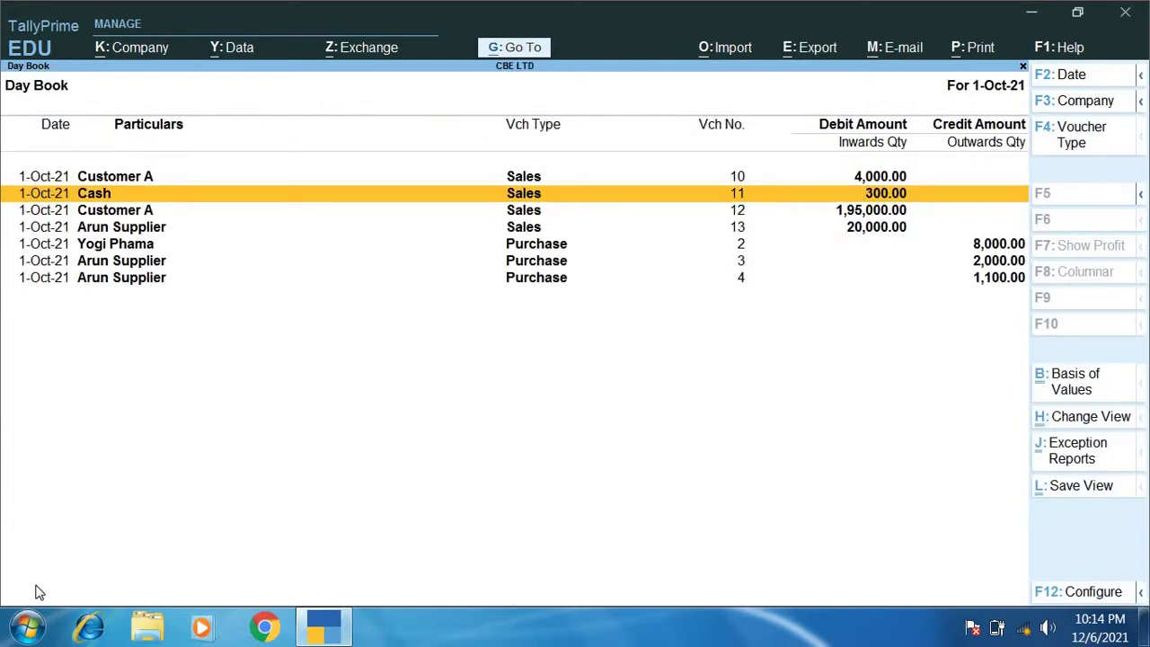
key("Return")
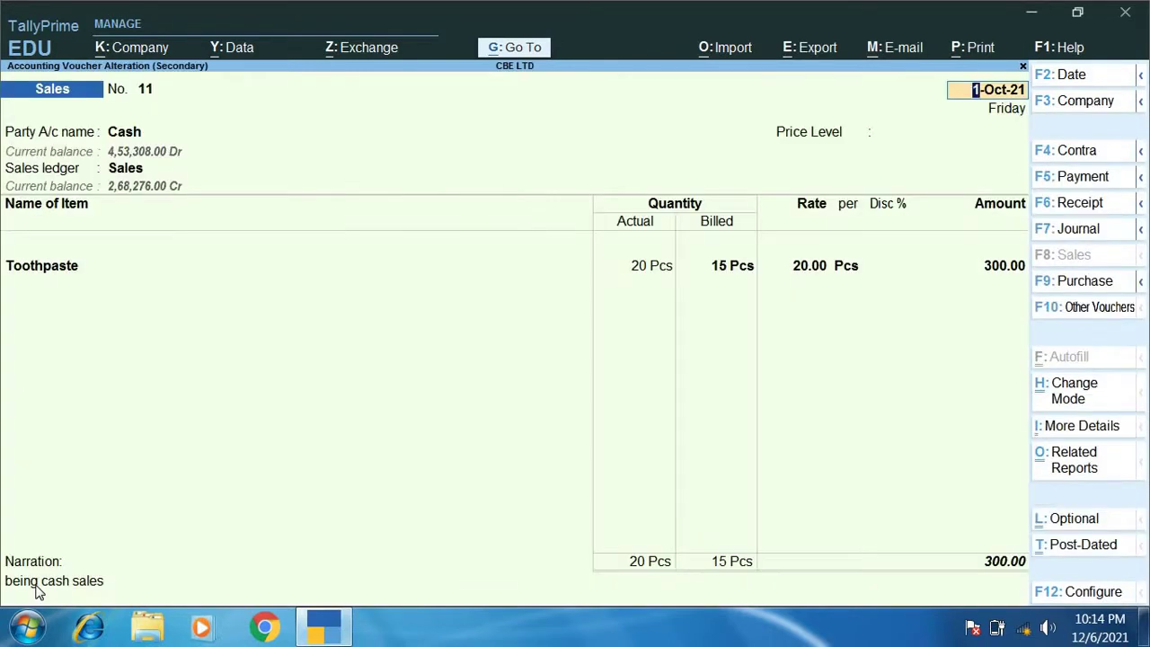
key("alt+p")
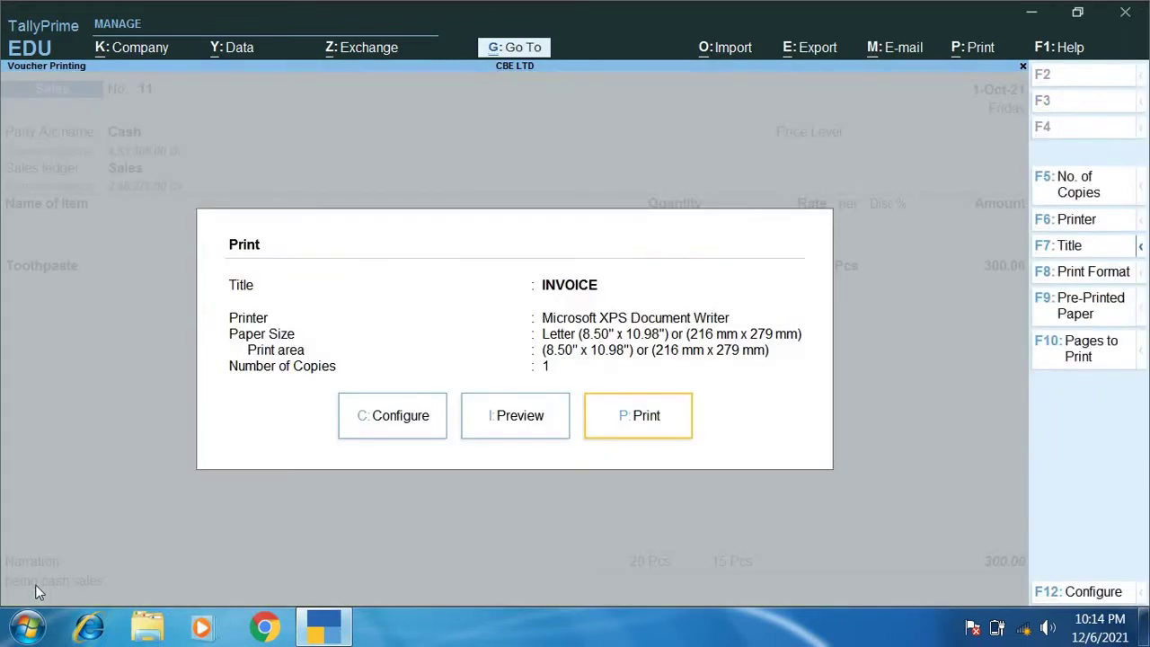
key("i")
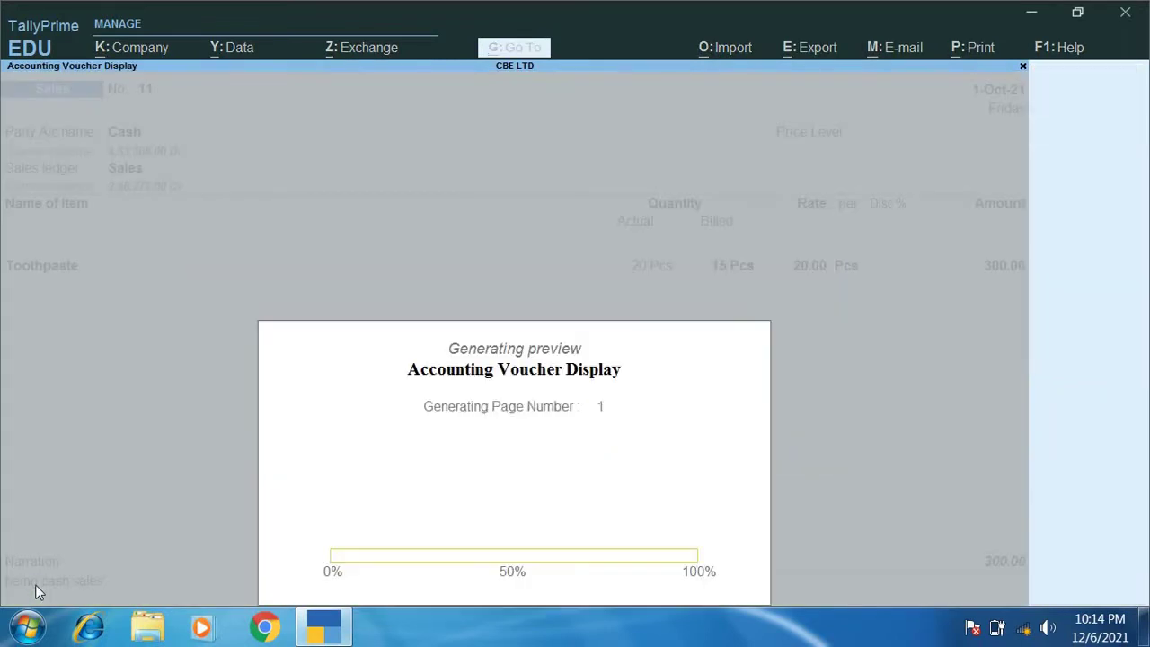
key("Return")
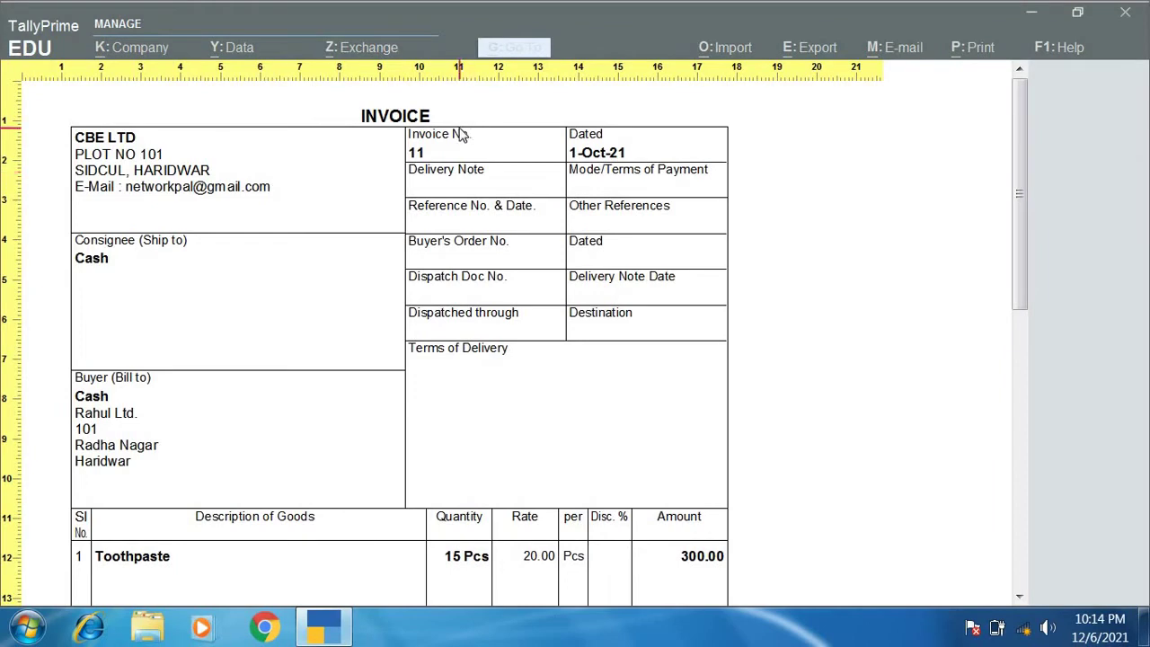
key("Return")
key("Escape")
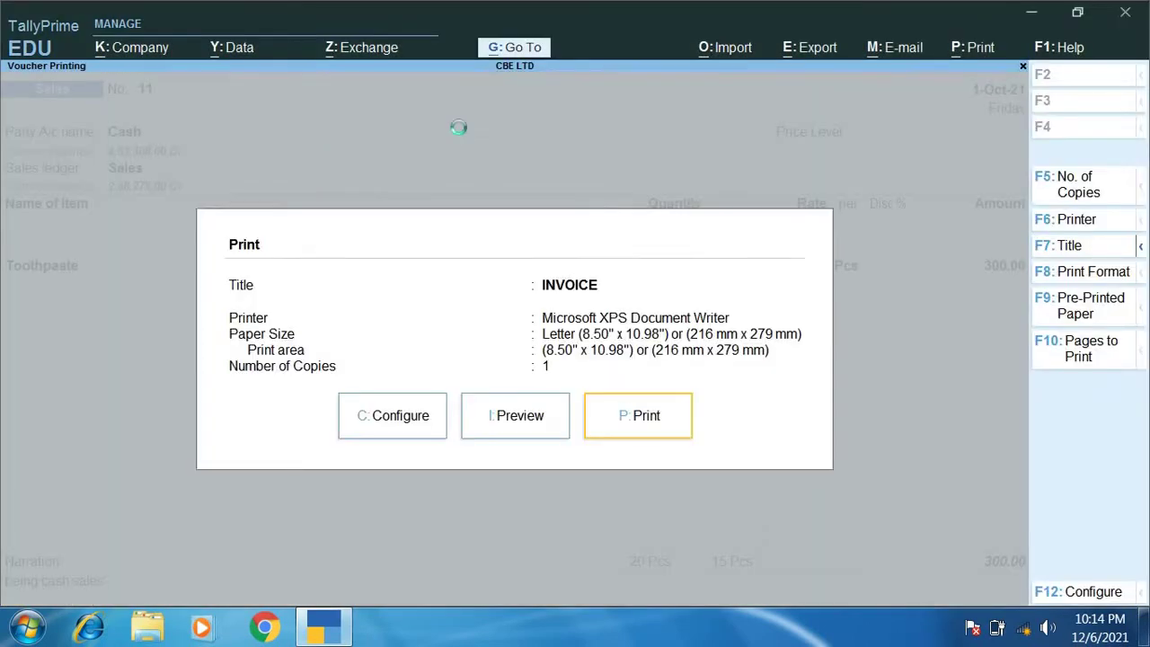
key("Escape")
key("BackSpace")
key("Escape")
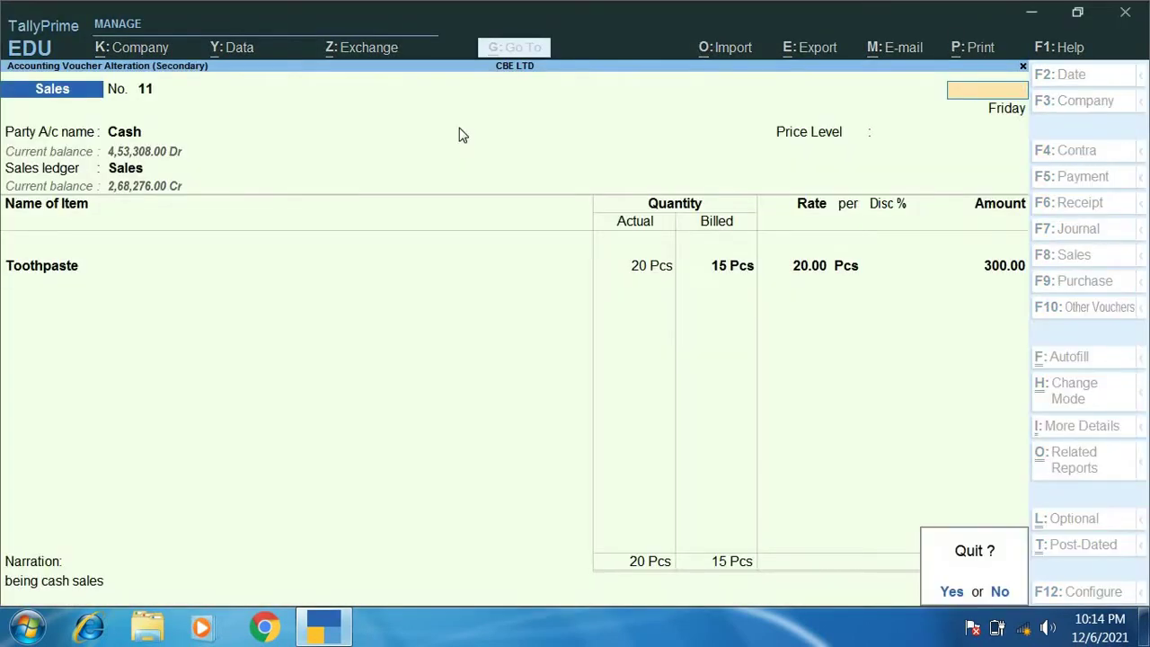
key("y")
Preview the printed invoice of sales voucher no. 10 for Customer A enlarged, and return to the Gateway of Tally.
key("Up")
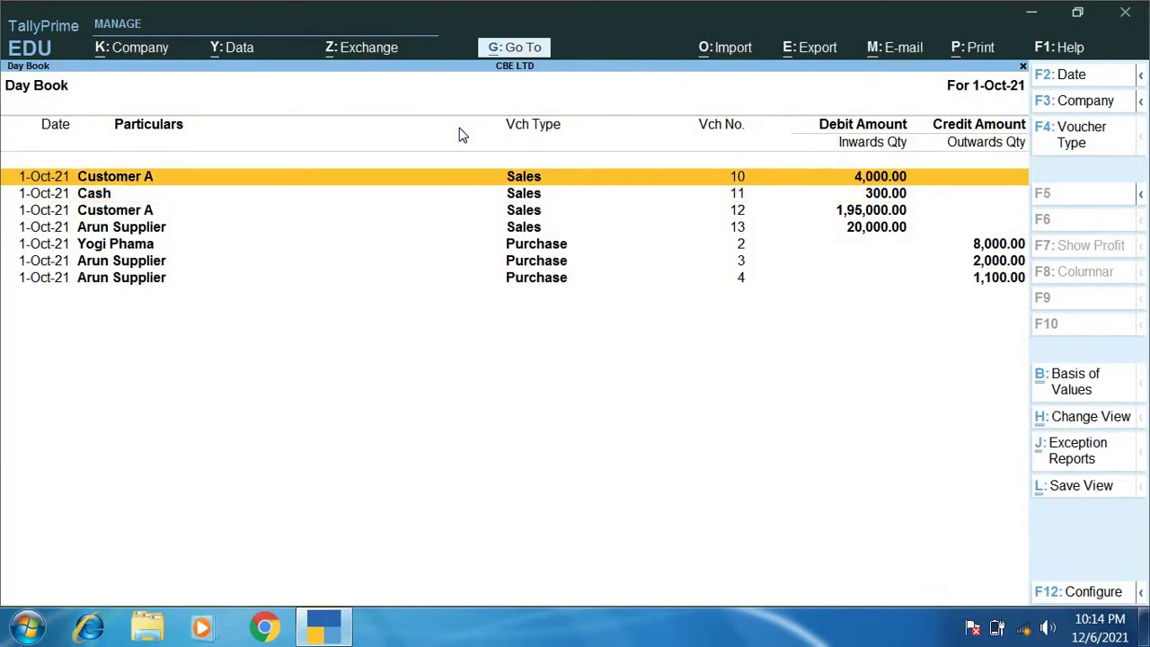
key("Return")
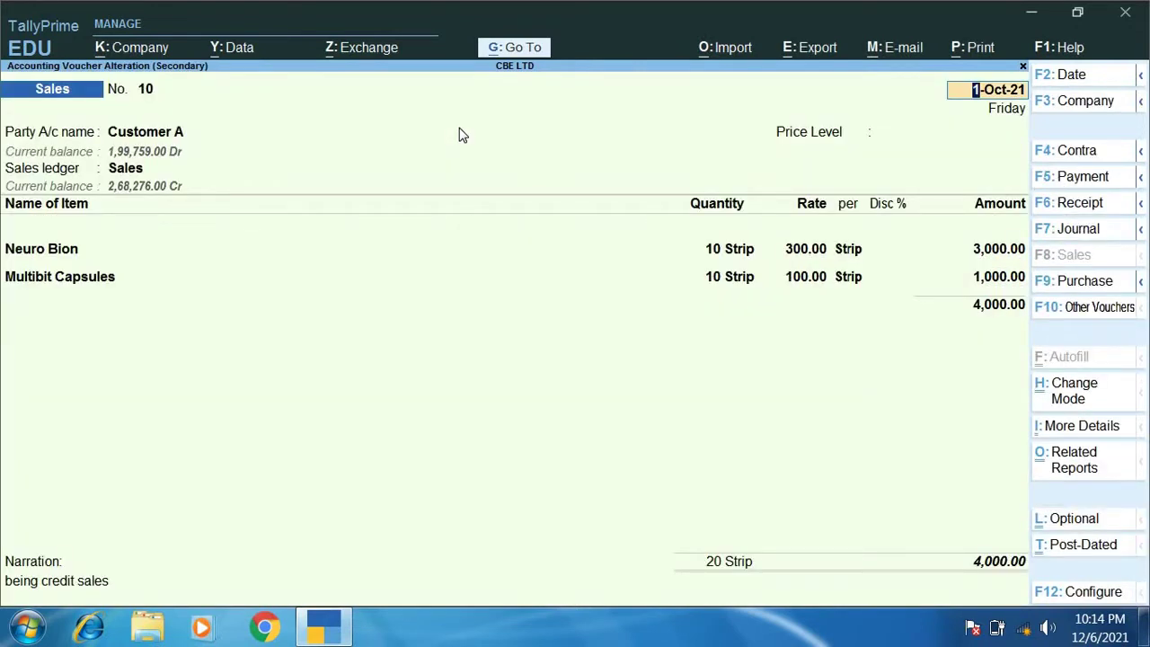
key("alt+p")
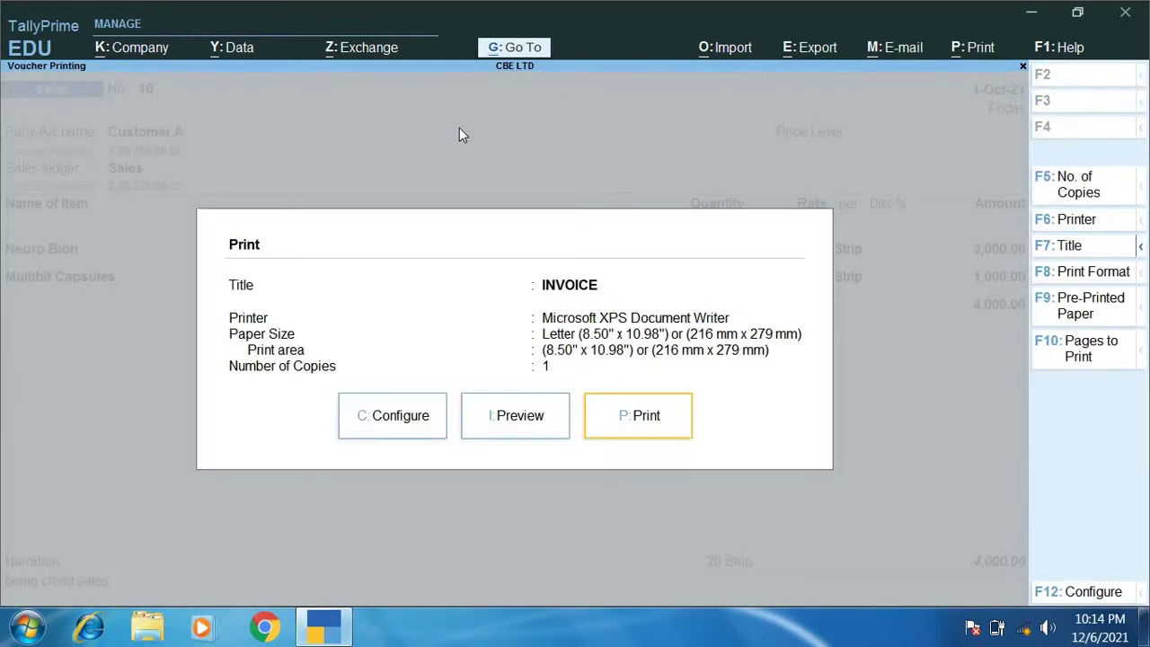
key("i")
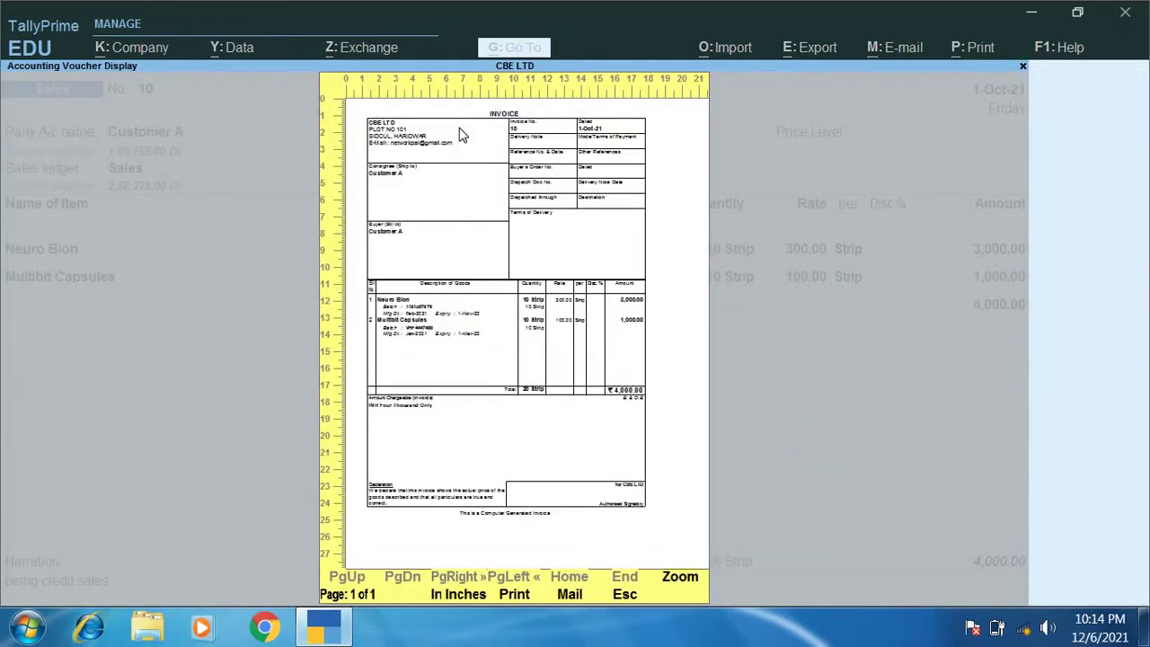
left_click(460, 135)
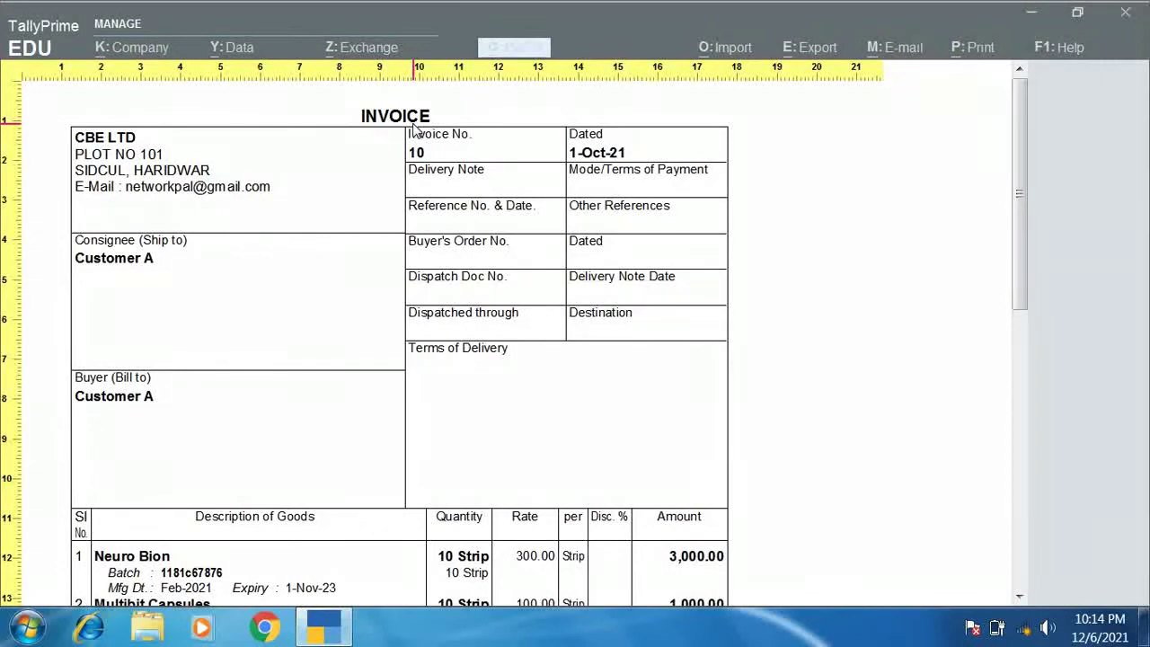
left_click(415, 129)
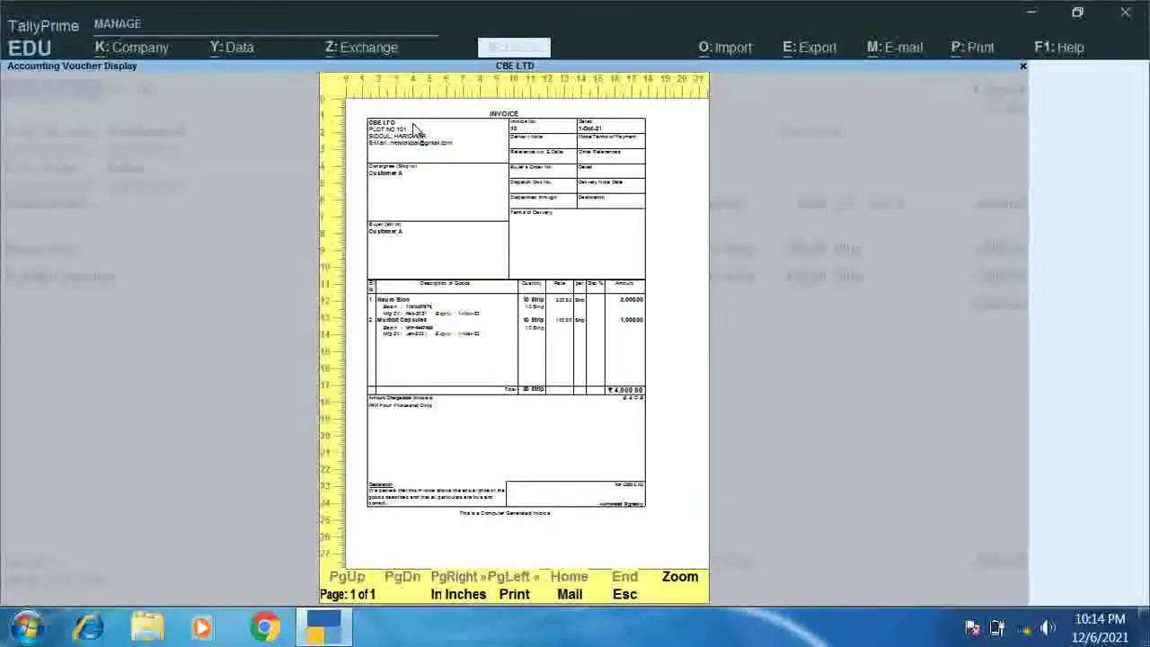
key("Escape")
key("Escape")
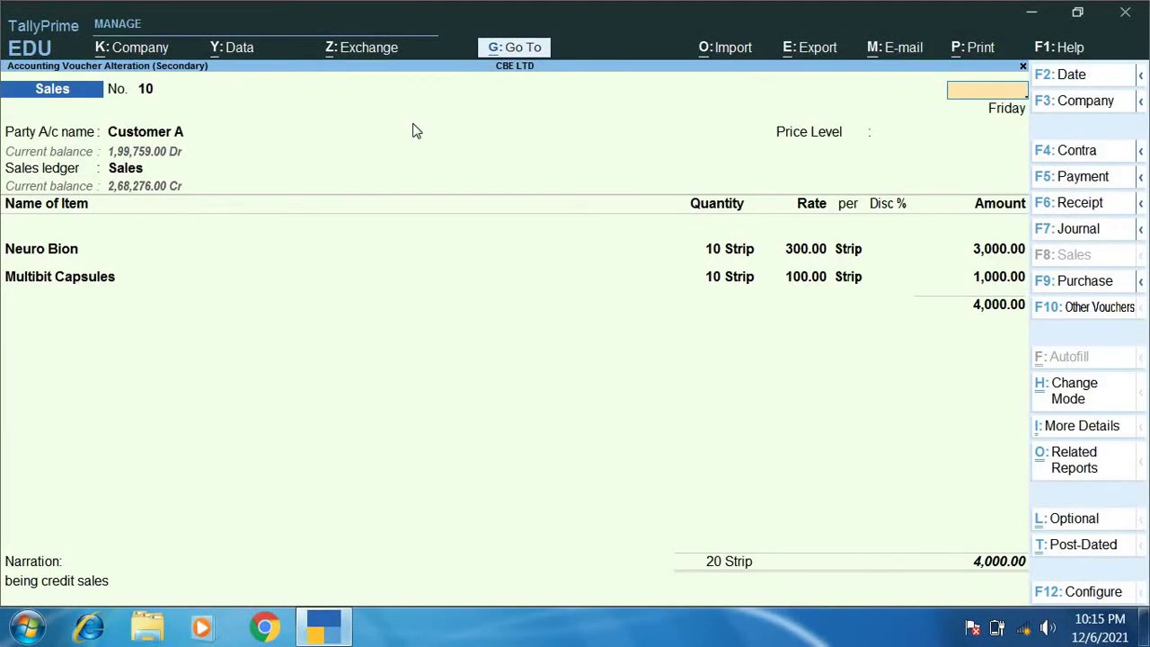
key("Escape")
key("Escape")
key("Escape")
key("Escape")
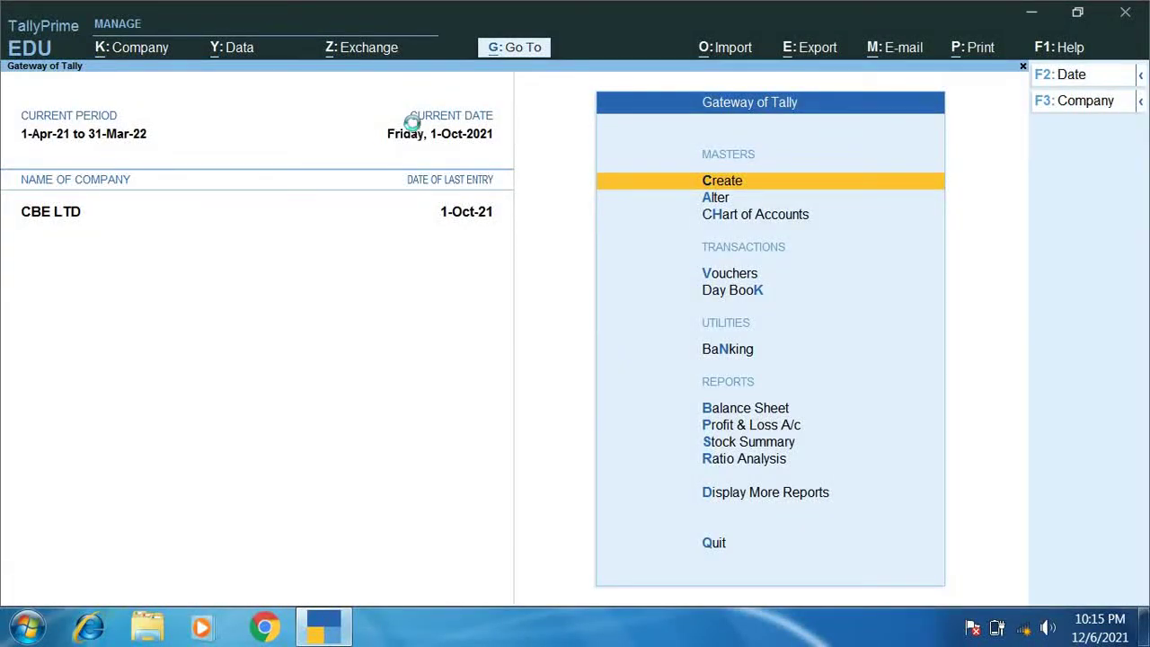
Start a new voucher type named Cash Sales without an alias, keeping the current Windows color scheme but allowing the question again.
key("Return")
key("Down")
key("Down")
key("Down")
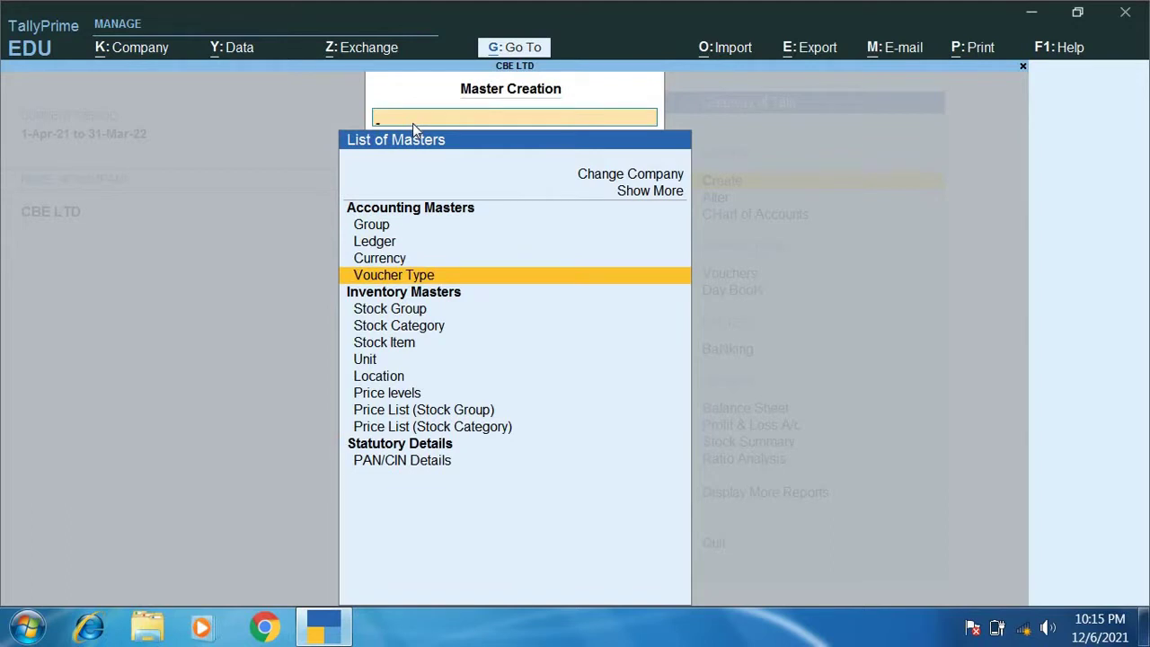
key("Return")
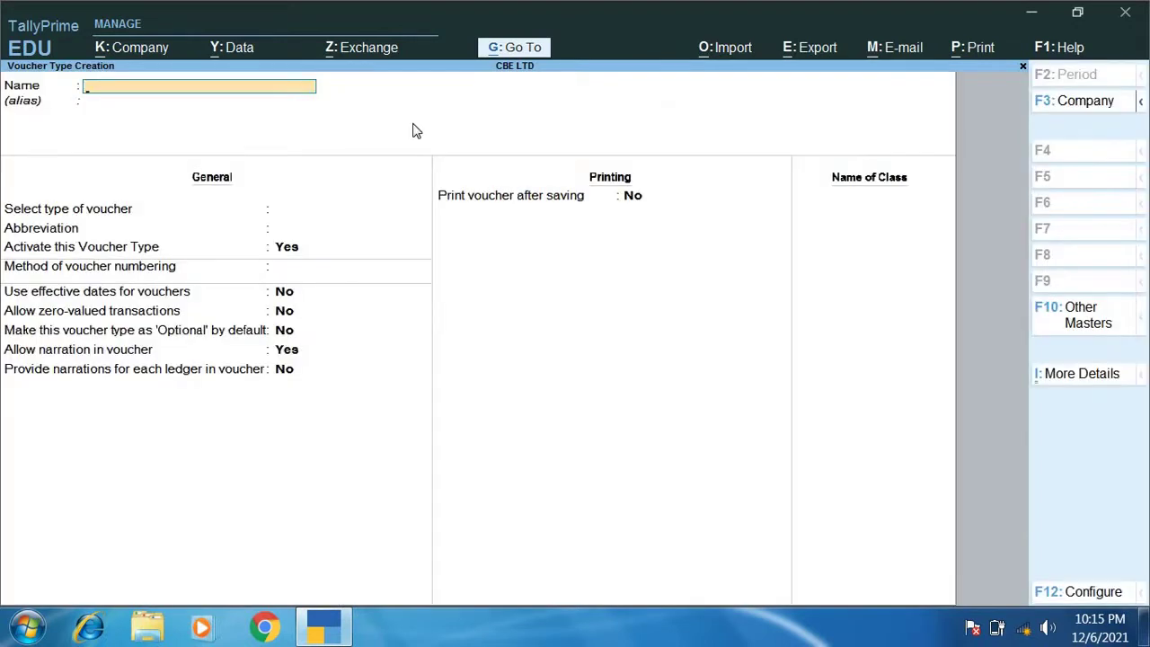
type("Cash Sales")
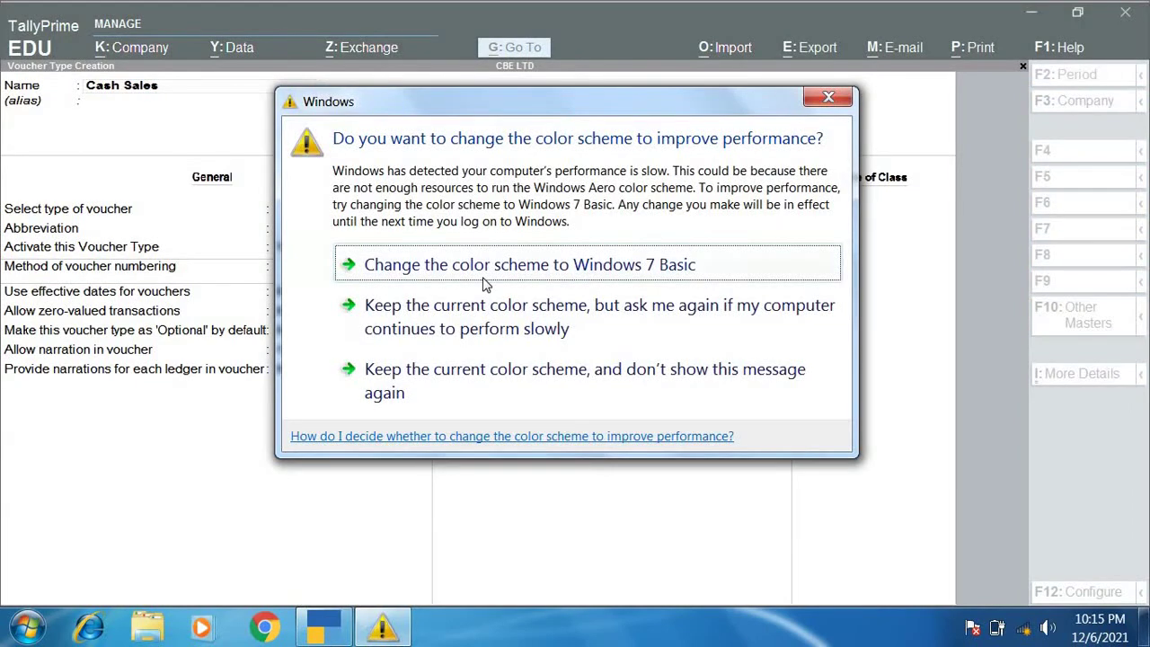
left_click(517, 317)
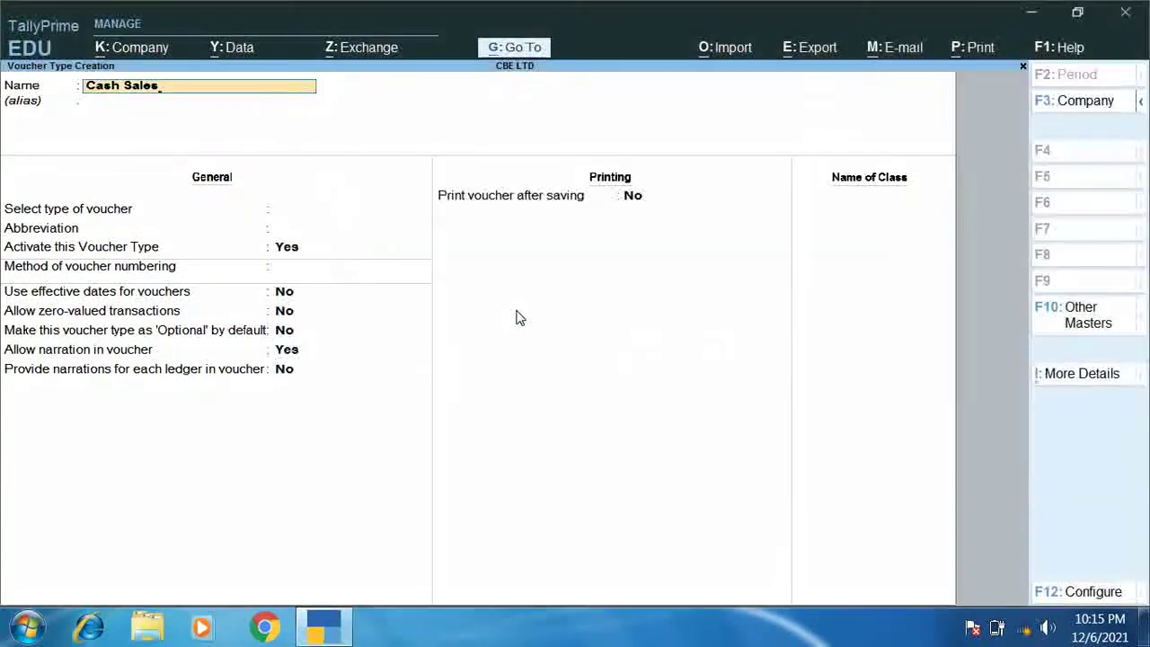
key("Return")
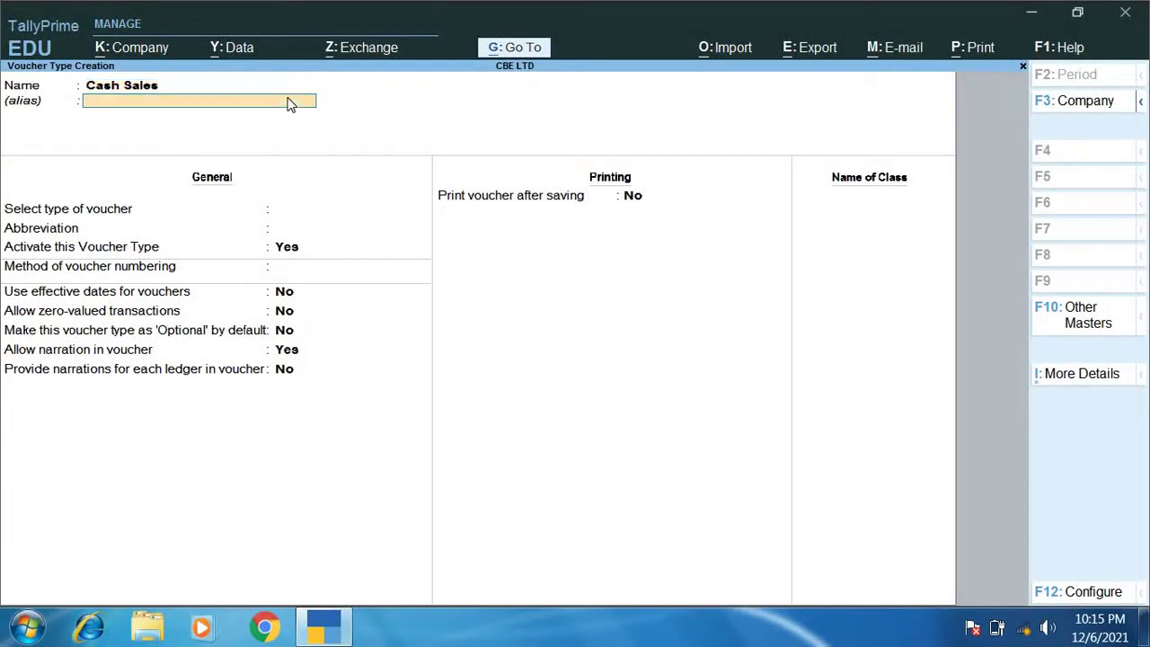
key("Return")
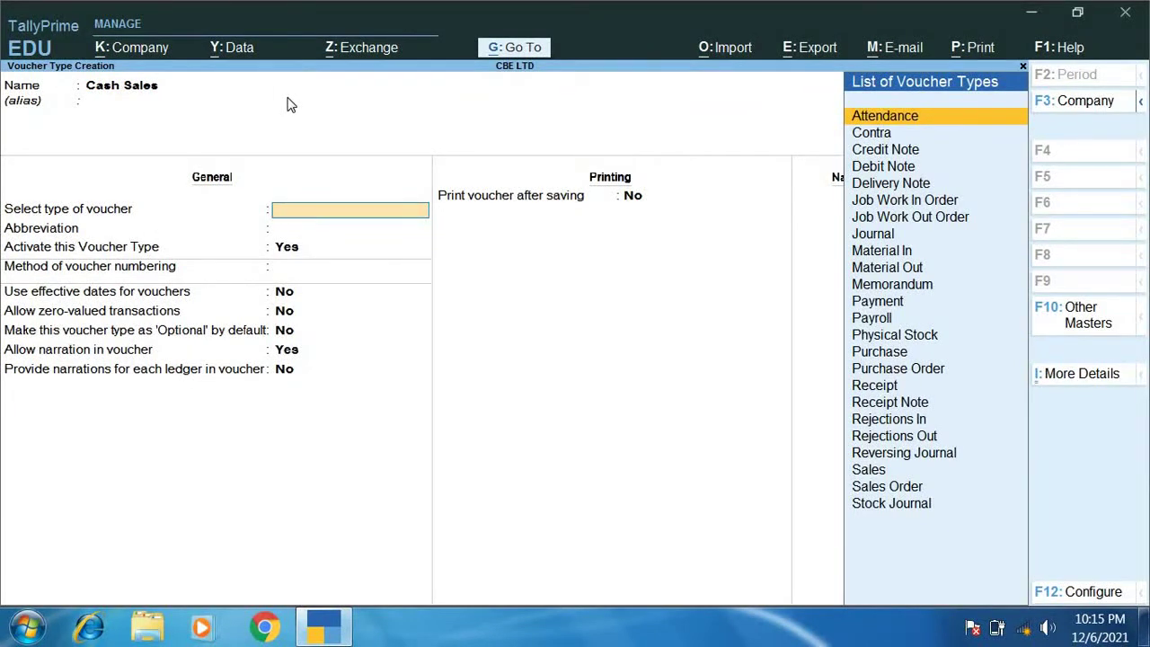
Base the Cash Sales voucher type on Sales with automatic numbering, keeping the other general and POS invoicing settings at their defaults.
type("S")
key("Return")
key("Return")
key("Return")
key("Return")
key("Return")
key("Return")
key("Return")
key("Return")
key("Return")
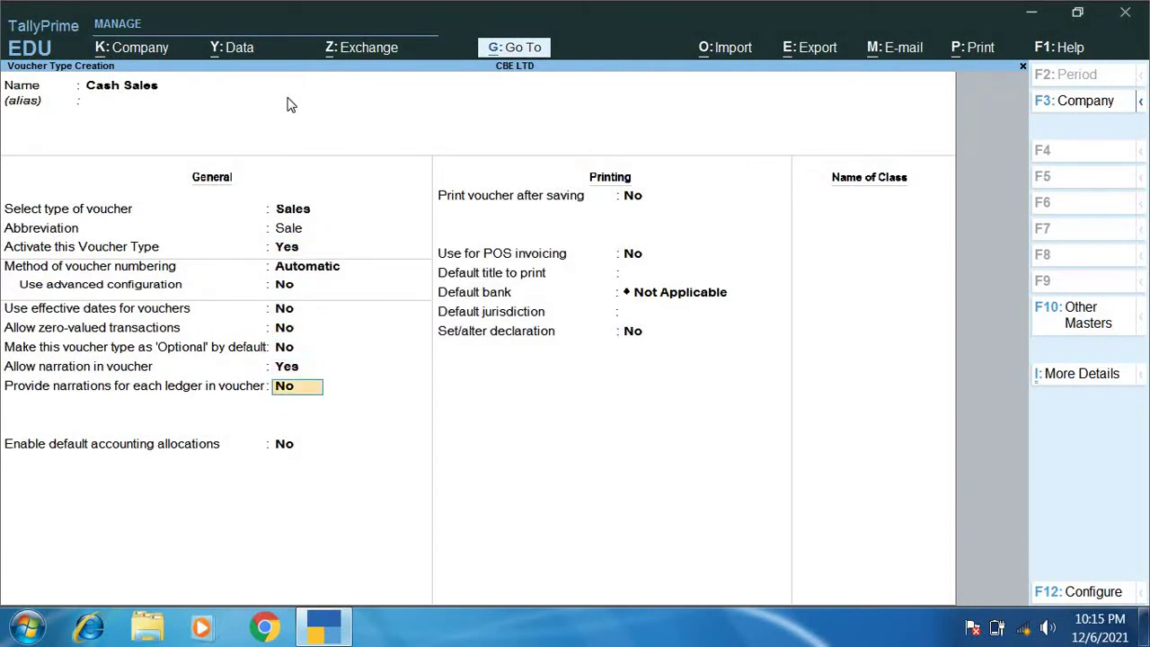
key("Return")
key("Return")
key("Return")
key("Return")
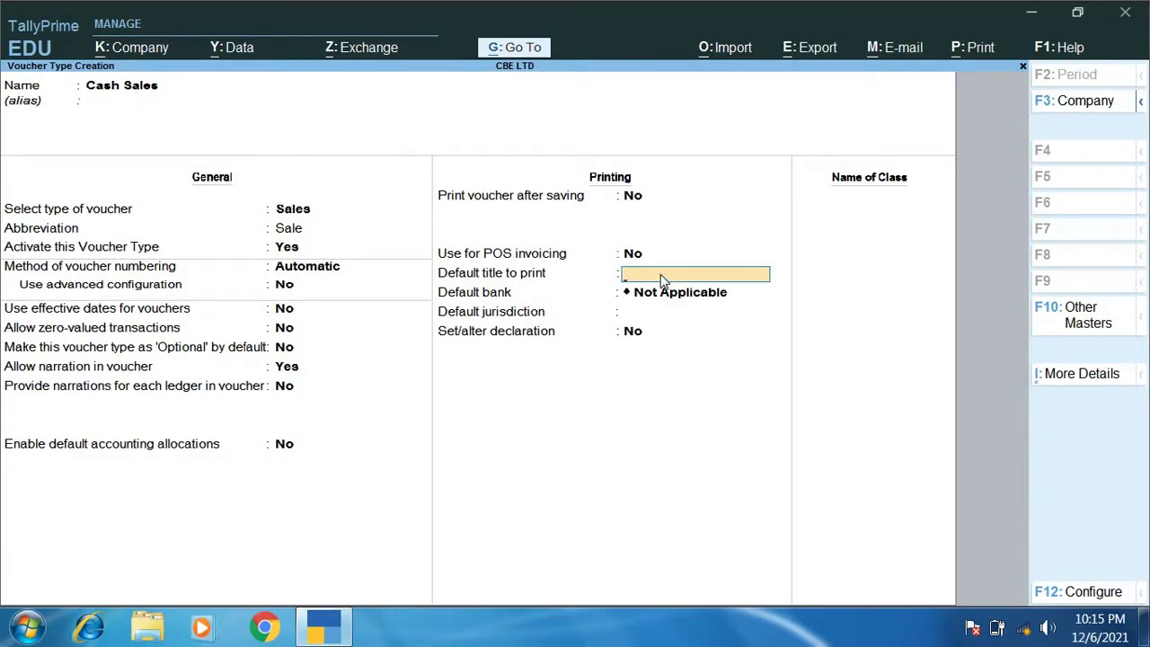
Set the default print title to Cash Memo, keep the remaining printing defaults, and save the Cash Sales voucher type.
type("Cash Memo")
key("Return")
key("Return")
key("Return")
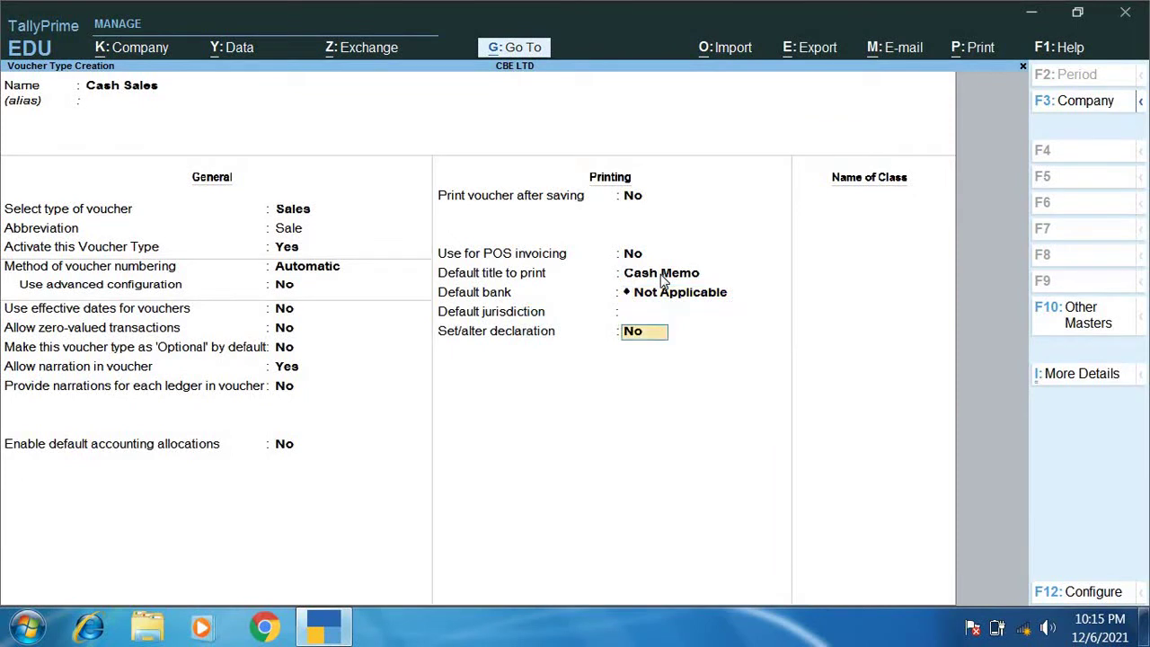
key("Return")
key("Return")
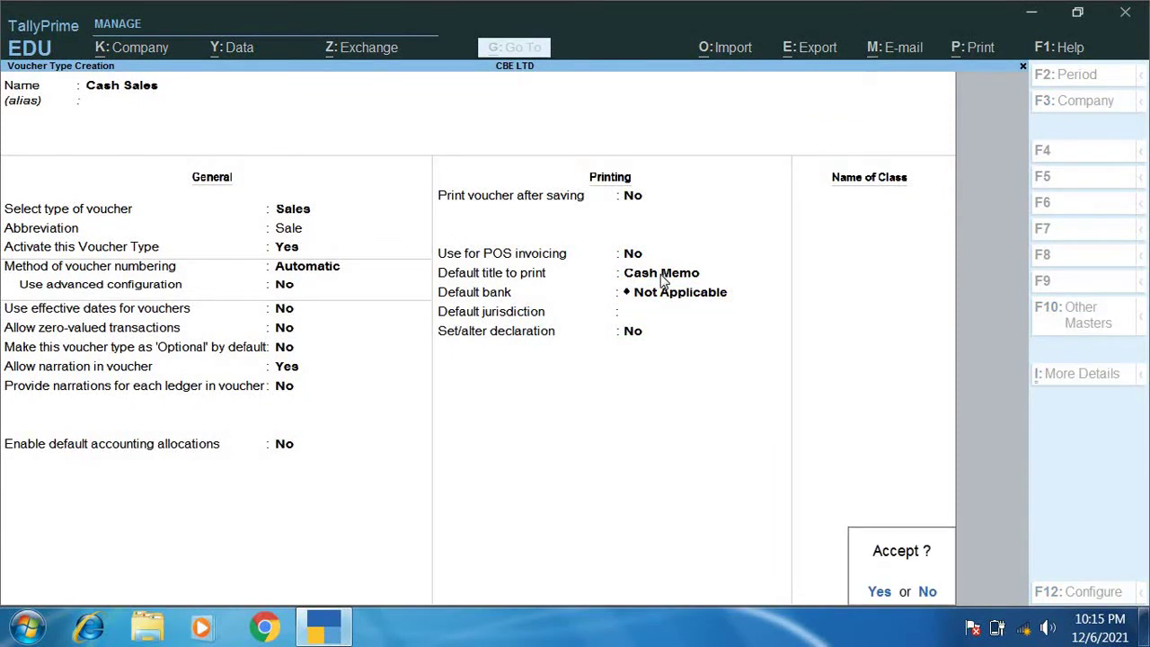
key("Return")
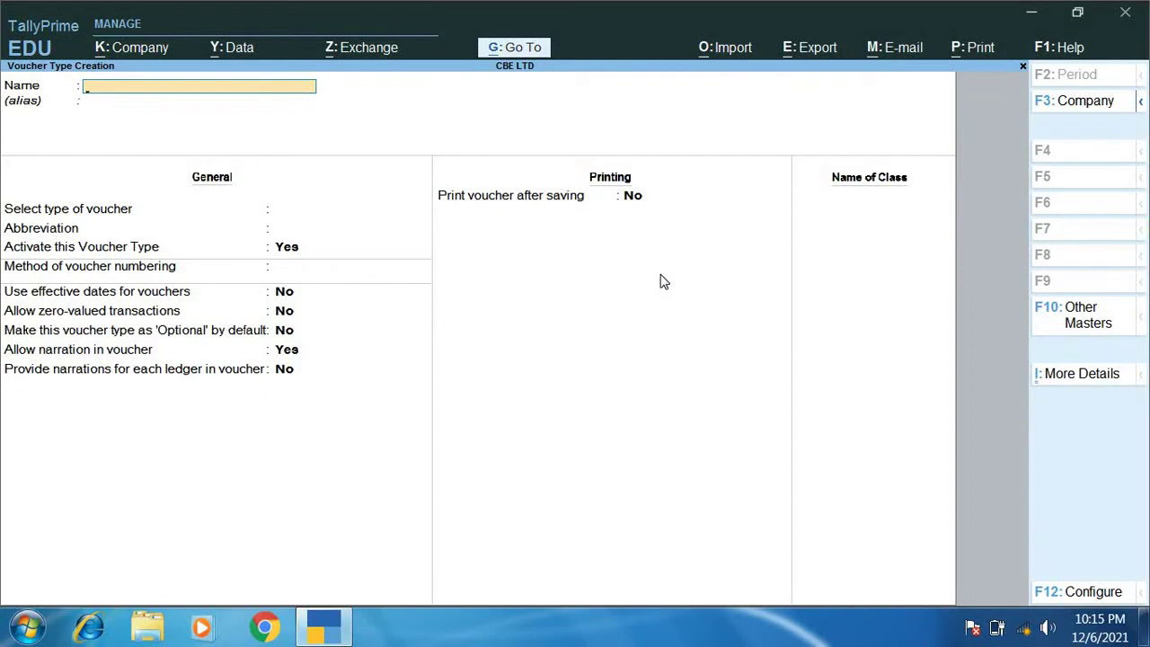
Name another new voucher type Credit Sales without an alias and select Sales as its type of voucher.
type("Credit Sales")
key("Return")
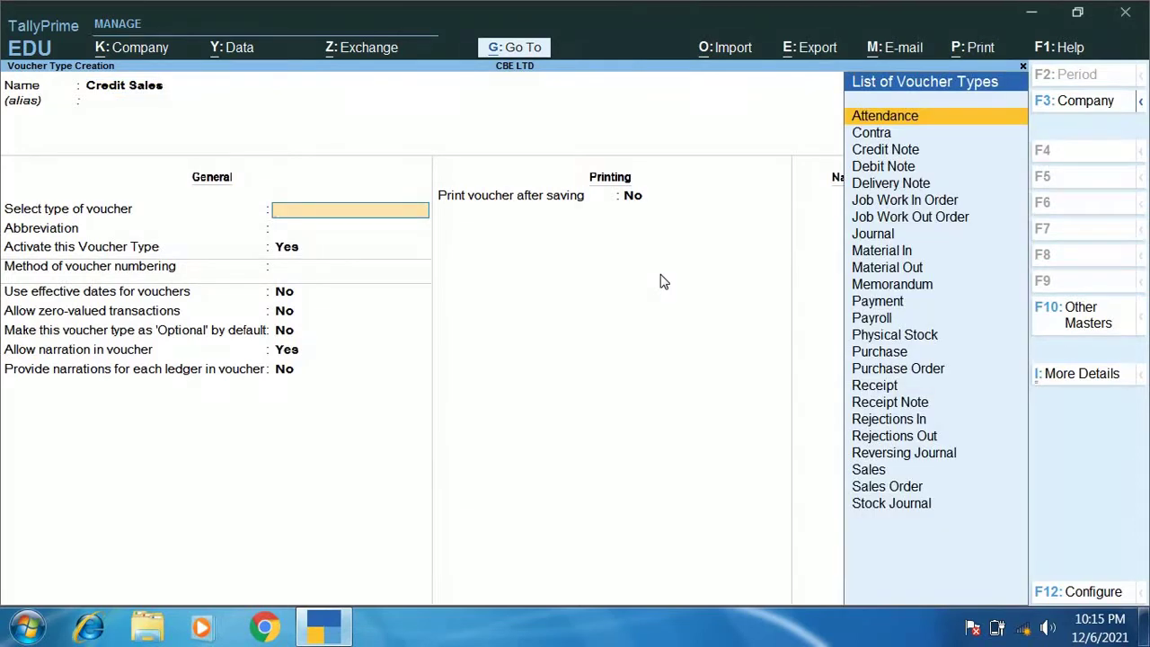
type("S")
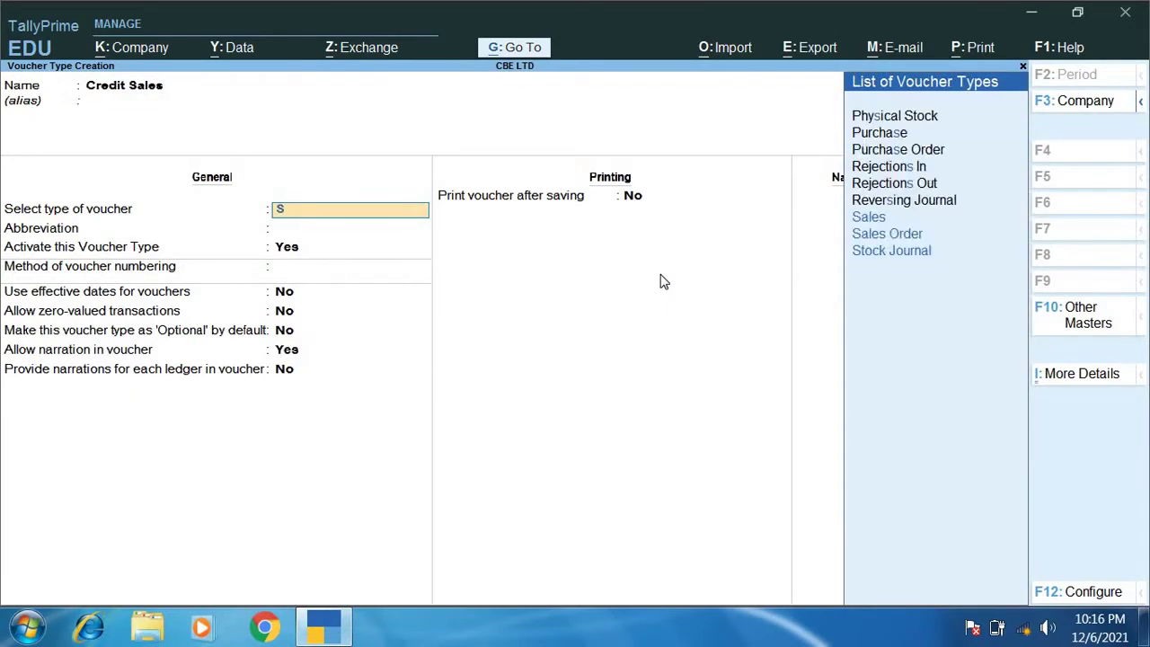
key("Return")
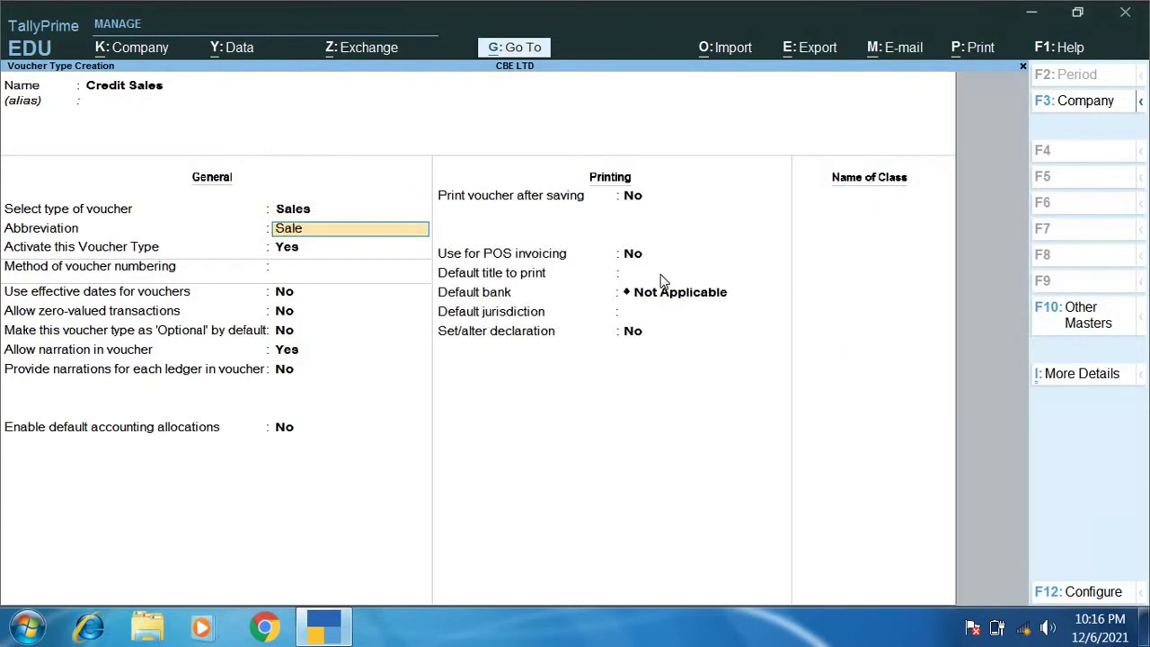
Choose automatic numbering for the Credit Sales voucher type and keep its other general and POS invoicing settings at their defaults.
key("Return")
key("Return")
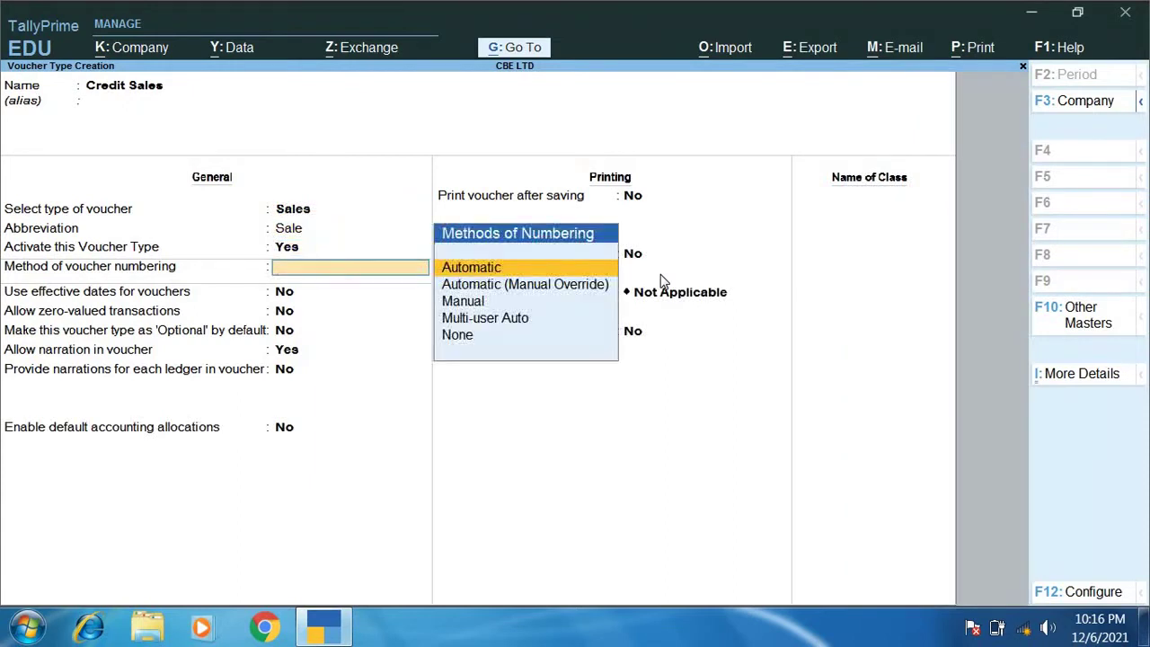
key("Return")
key("Return")
key("Return")
key("Return")
key("Return")
key("Return")
key("Return")
key("Return")
key("Return")
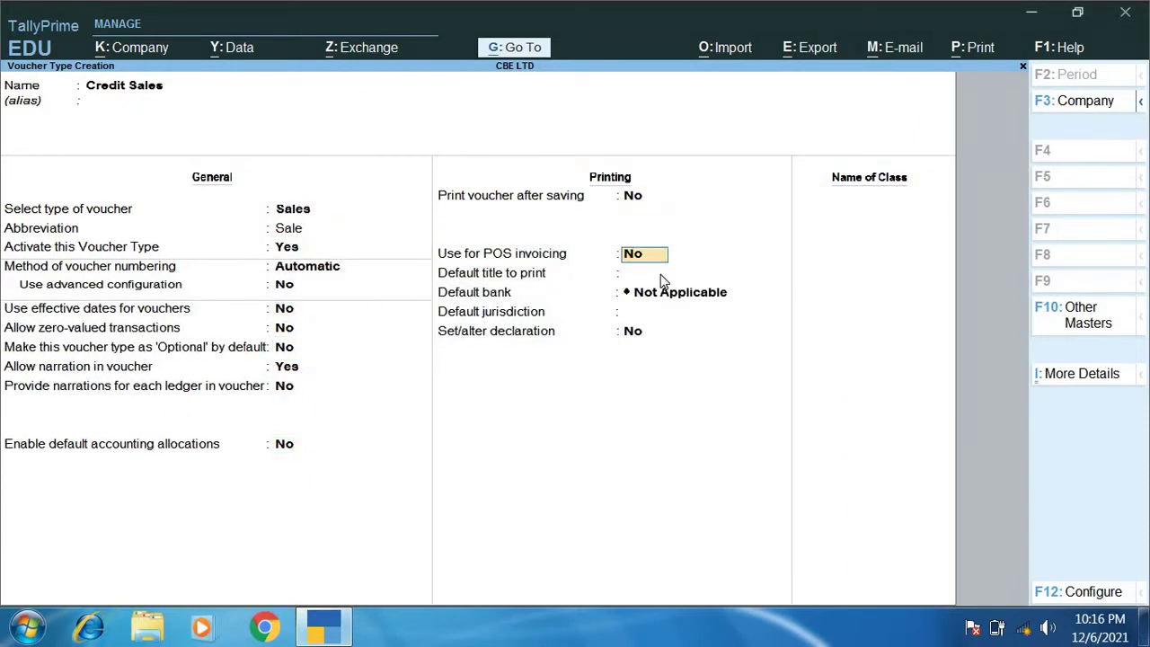
key("Return")
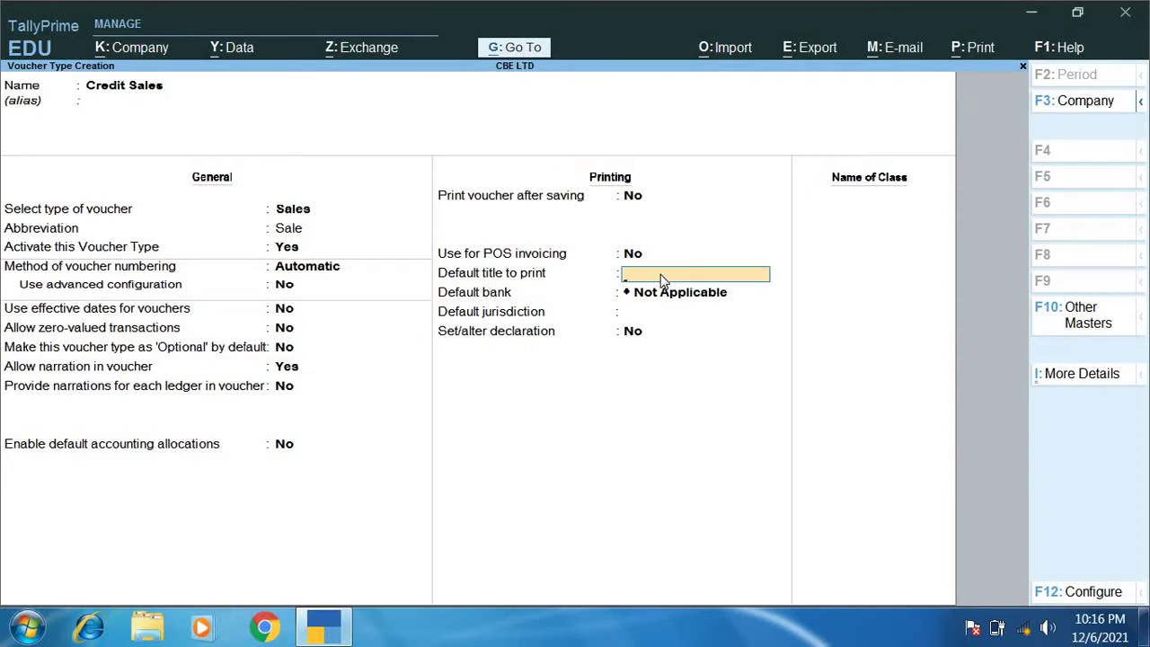
Set the default print title to Credit Memo, keep the remaining printing defaults, save the Credit Sales voucher type, and leave voucher type creation.
type("Credit Memo")
key("Return")
key("Return")
key("Return")
key("Return")
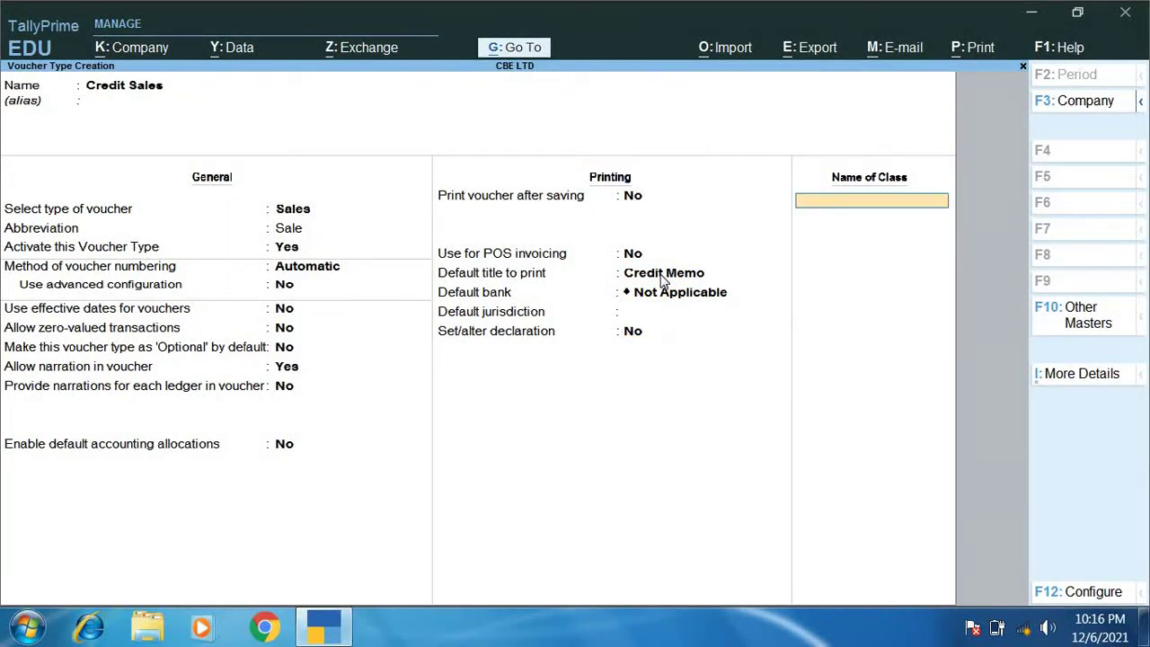
key("Return")
key("Return")
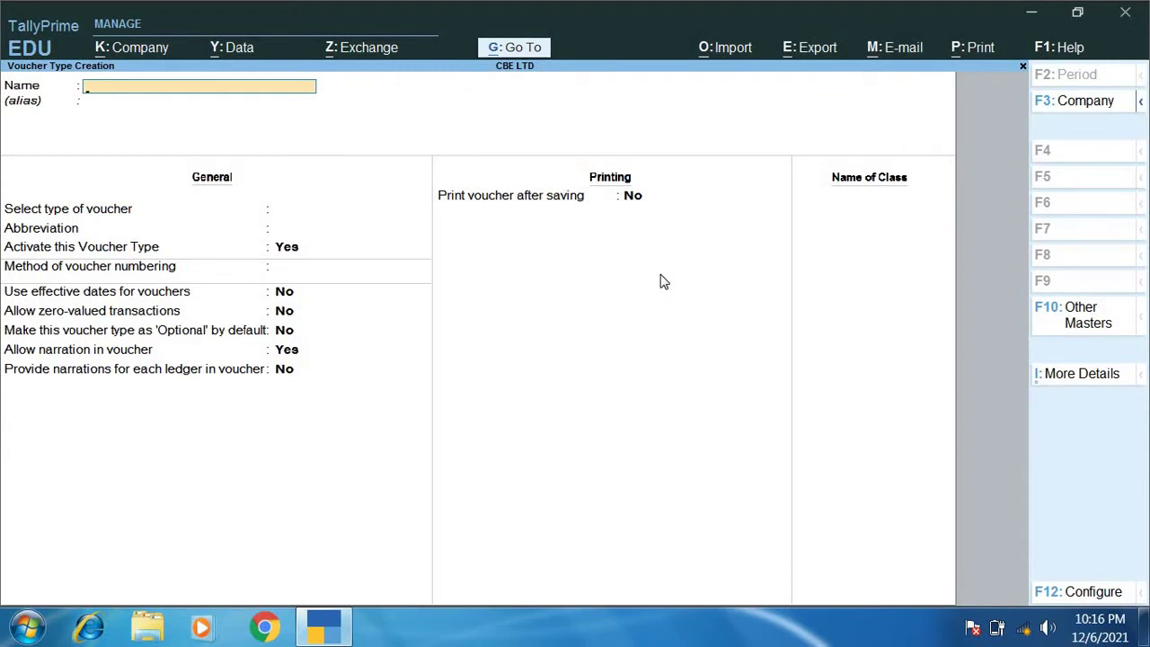
key("Escape")
key("Escape")
key("Escape")
key("Escape")
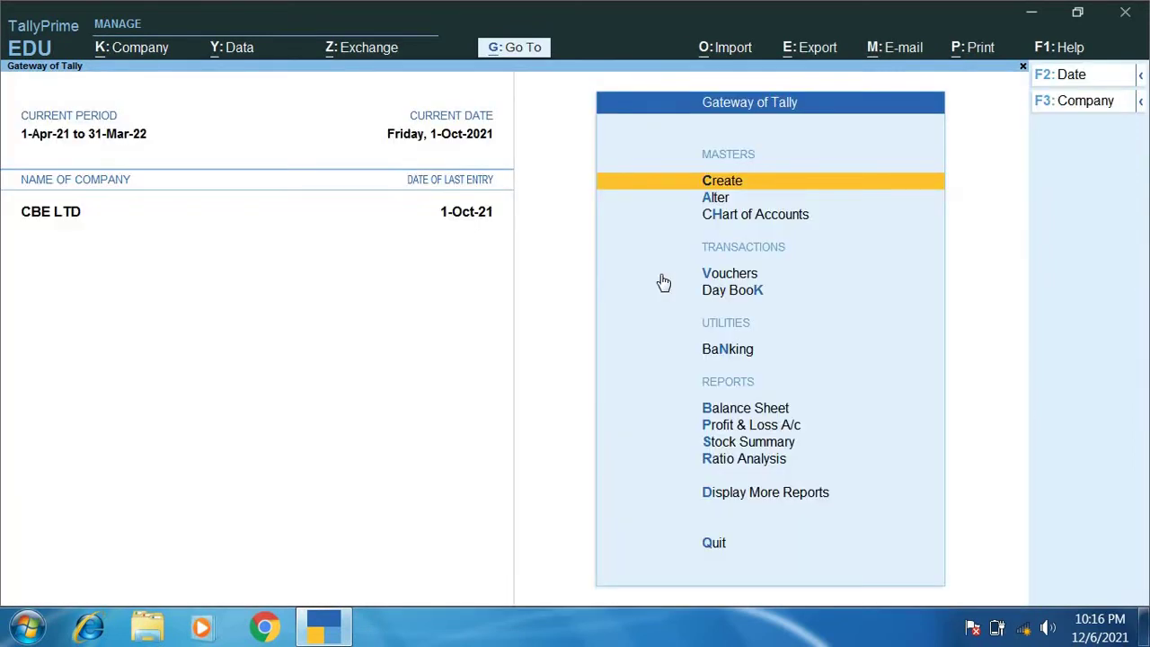
Open voucher entry and change the sales voucher type to Cash Sales.
key("Down")
key("Down")
key("Down")
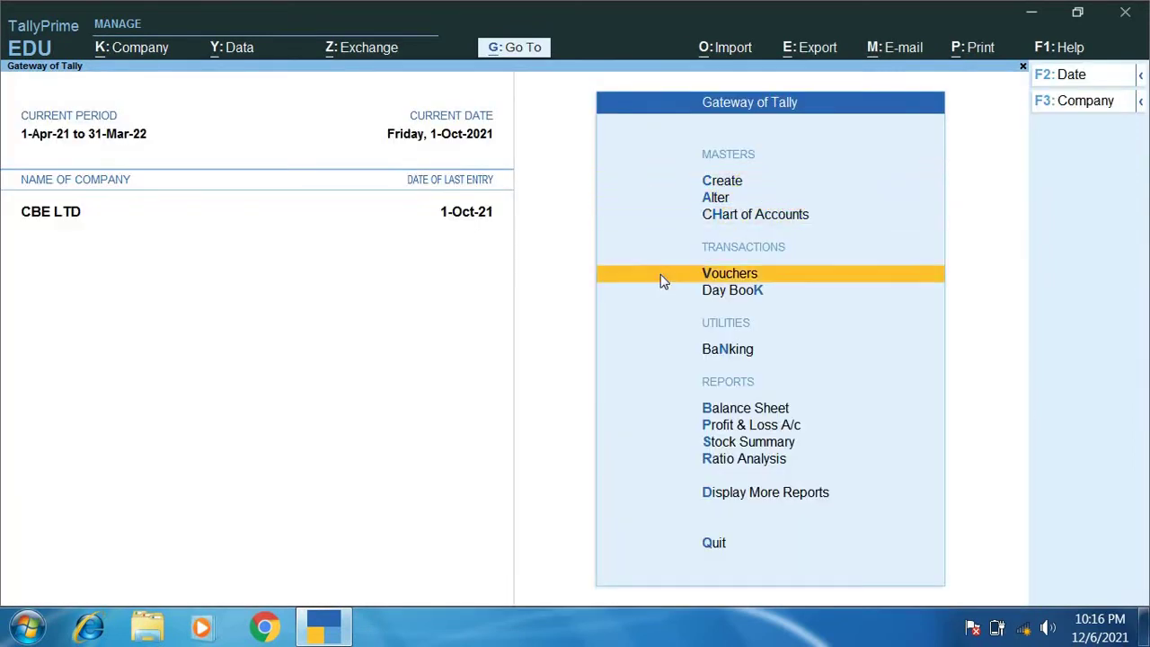
key("Return")
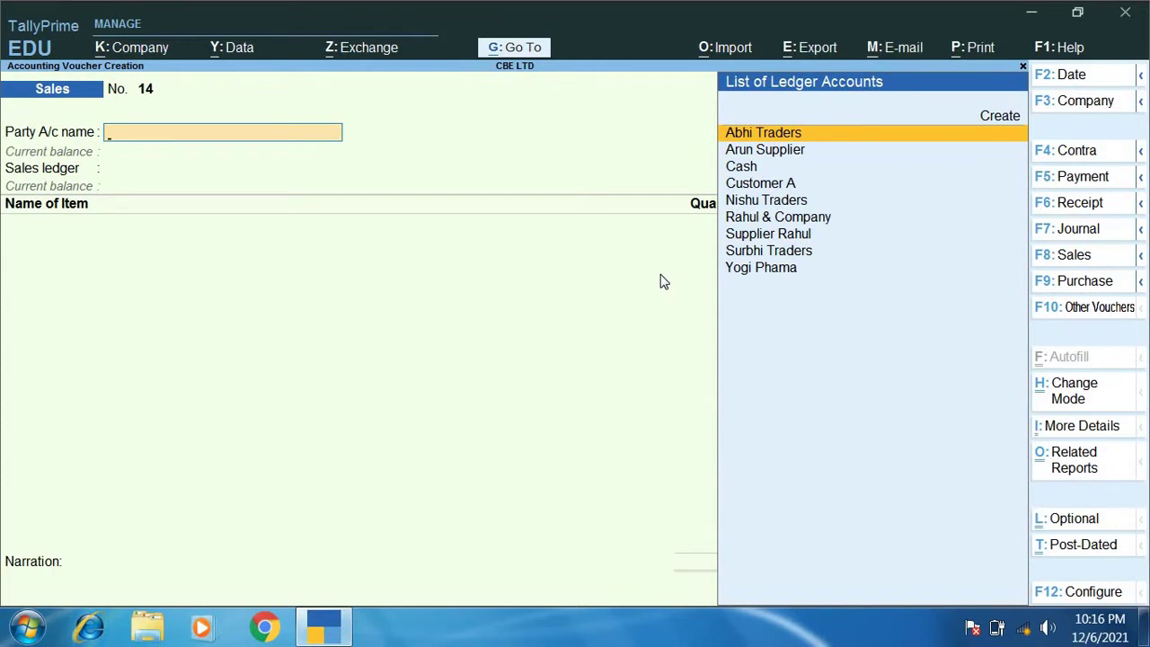
key("F8")
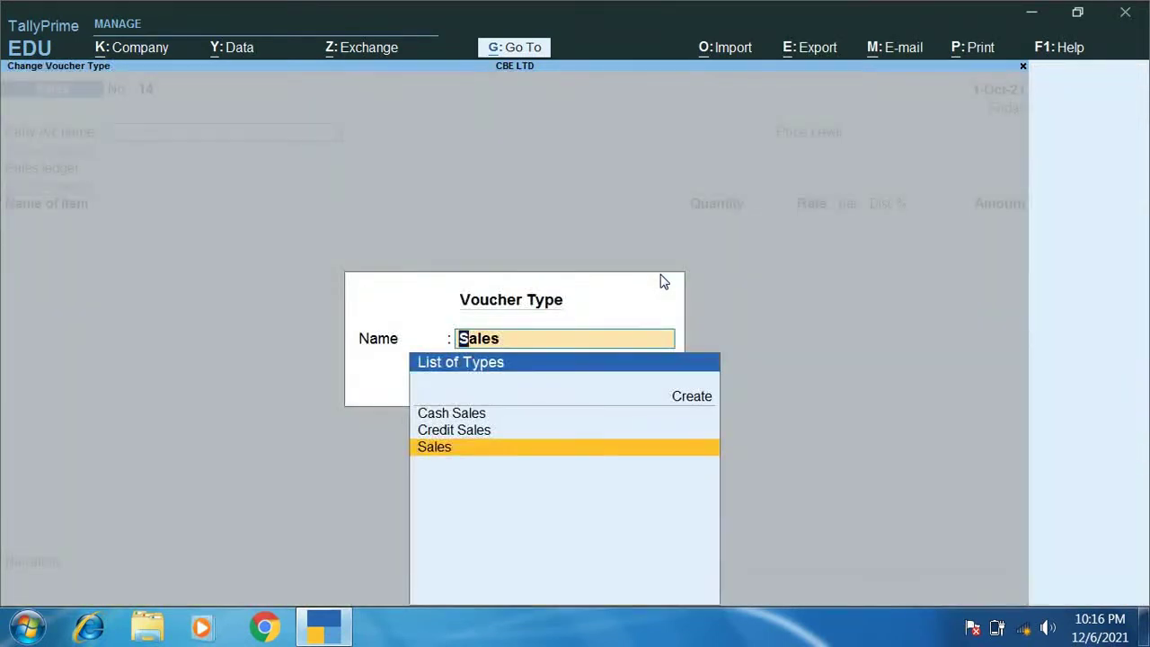
key("Up")
key("Up")
key("Up")
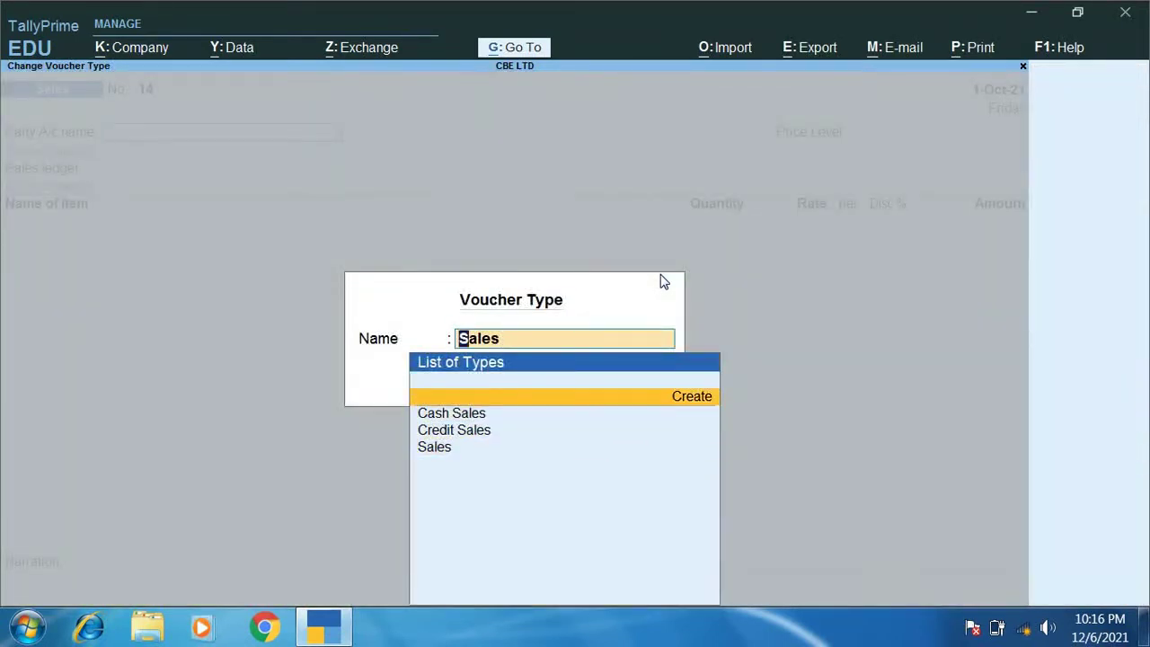
key("Down")
key("Down")
key("Up")
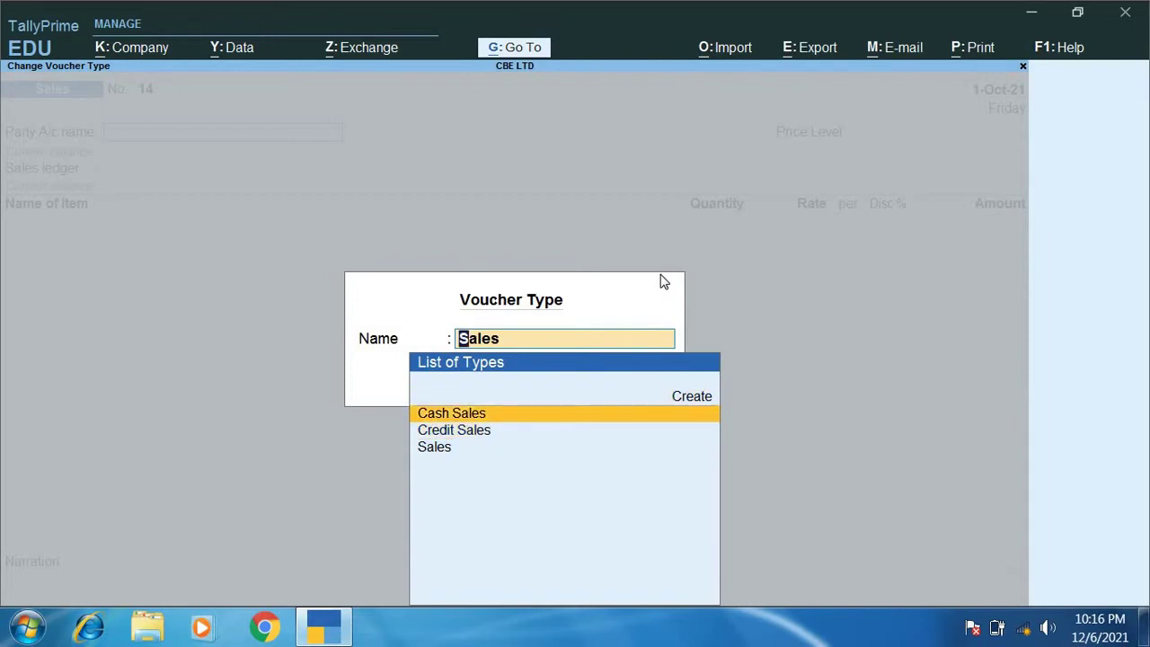
key("Down")
key("Up")
key("Down")
key("Up")
key("Return")
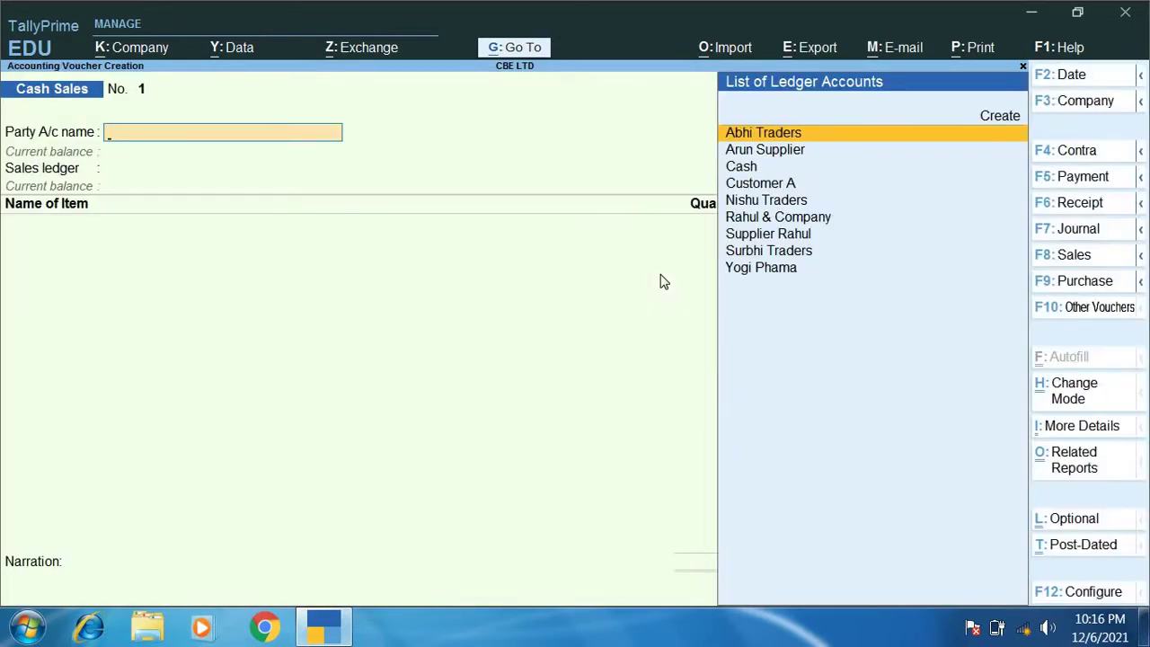
Select Cash as the party account, leave the dispatch details blank, and advance to the buyer's address in the party details.
key("Down")
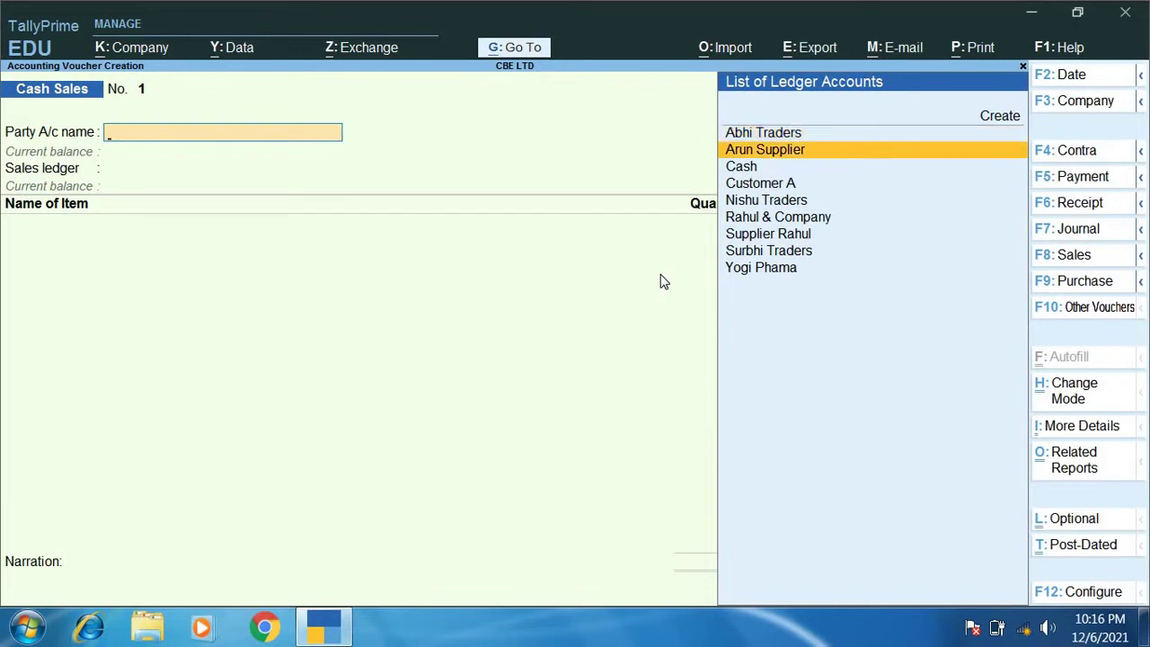
key("Down")
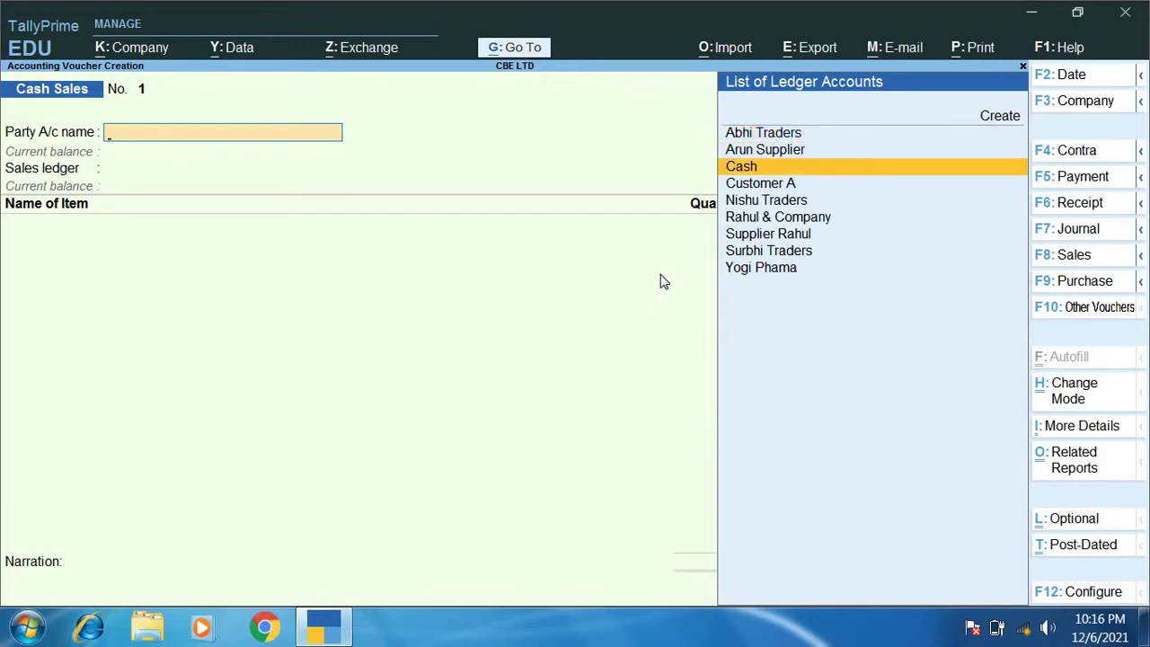
key("Return")
key("Return")
key("Return")
key("Return")
key("Return")
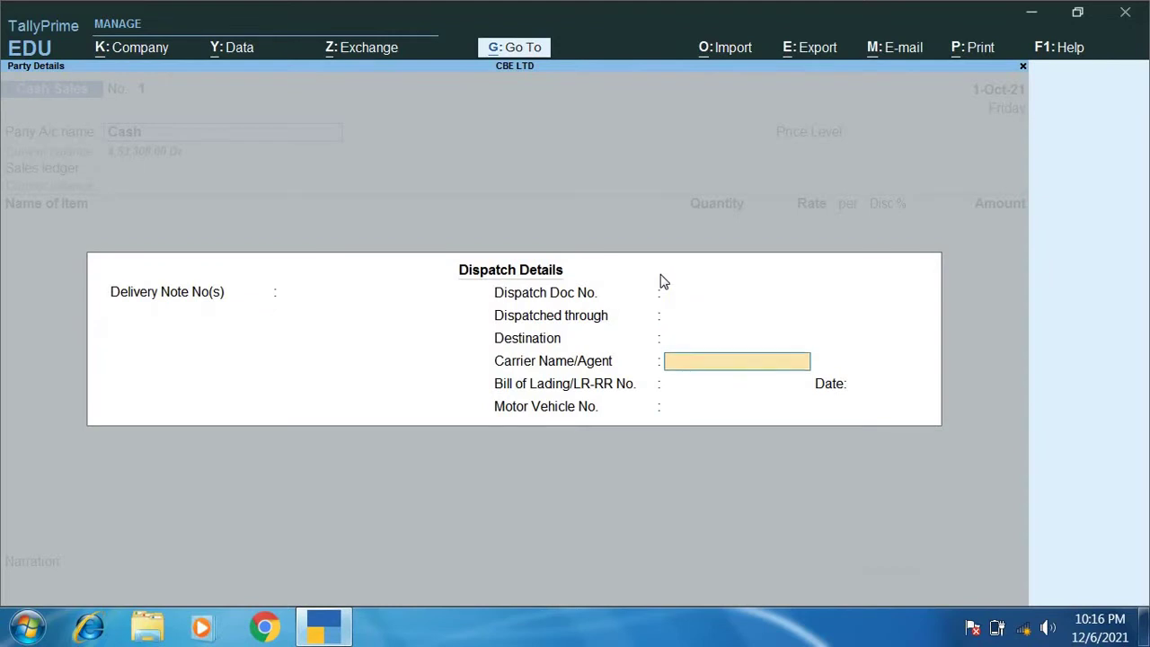
key("Return")
key("Return")
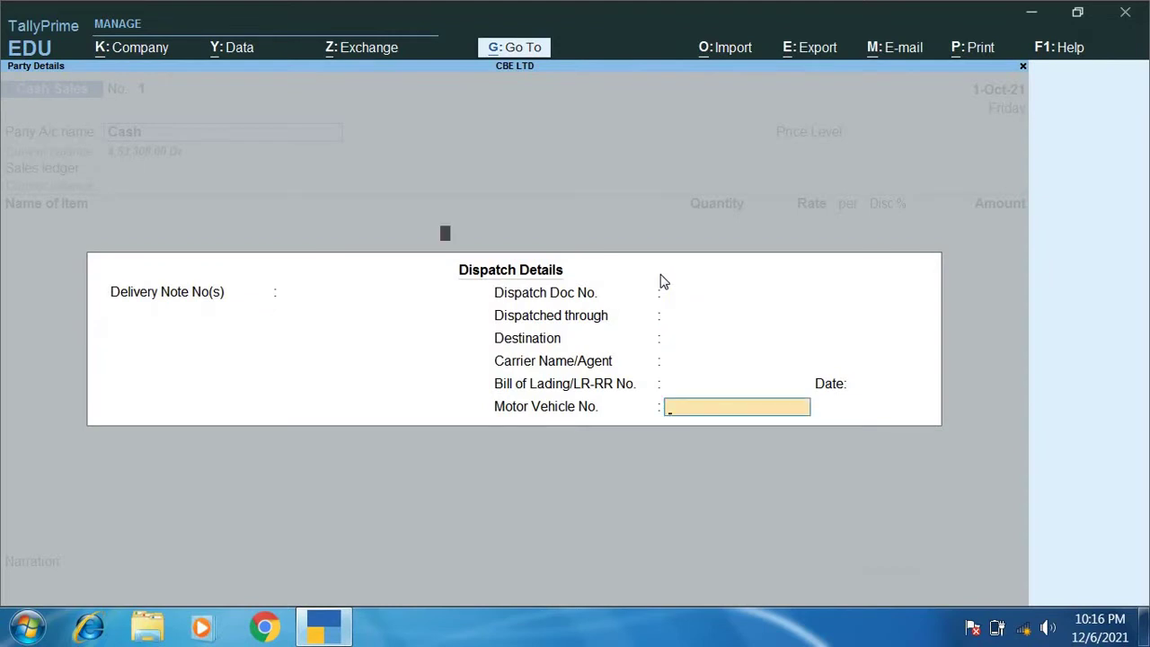
key("Return")
key("Return")
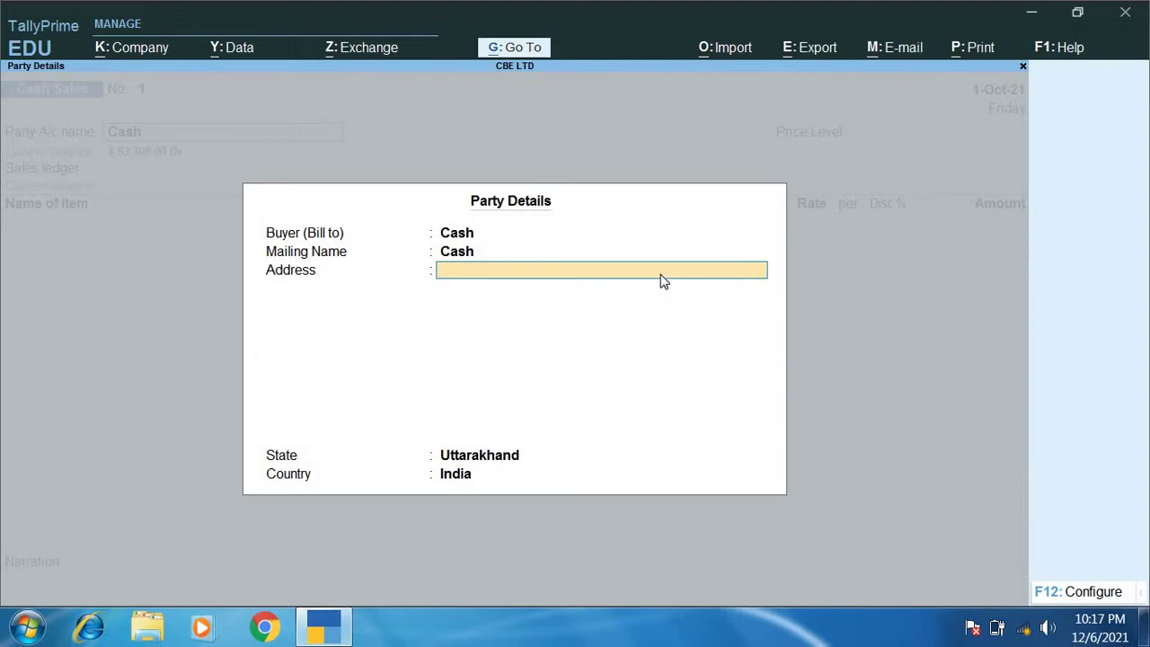
Enter the buyer's business name as the first address line, changing the Windows color scheme to Windows 7 Basic when asked.
type("Rz")
key("BackSpace")
type("am Tr")
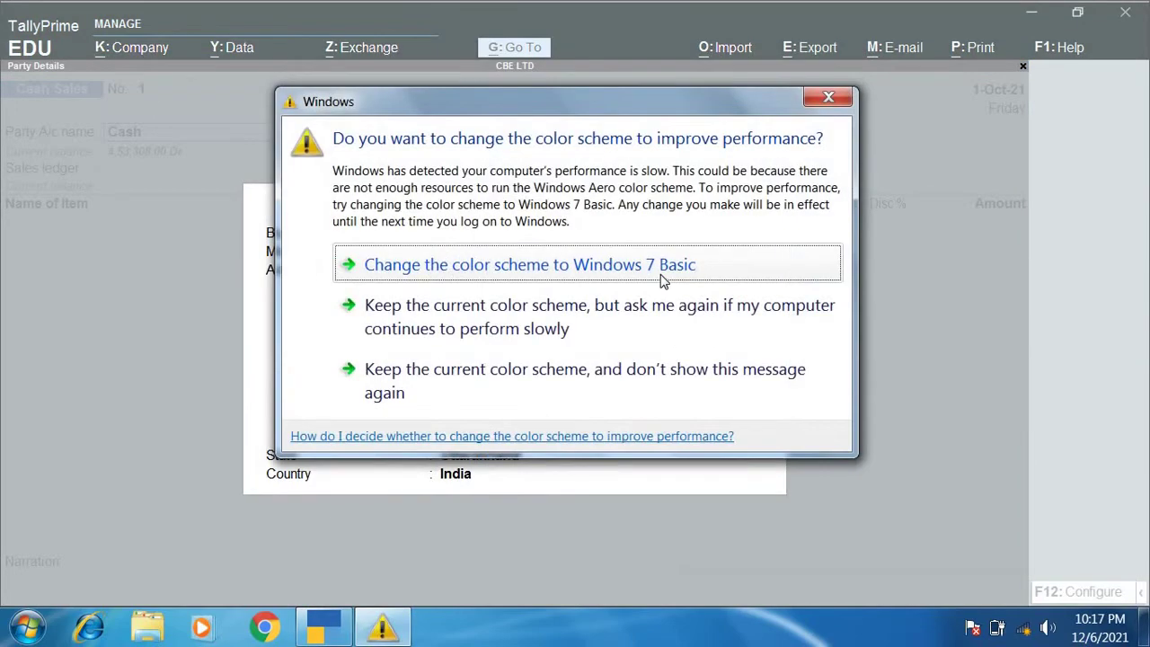
left_click(641, 271)
type("am Tra")
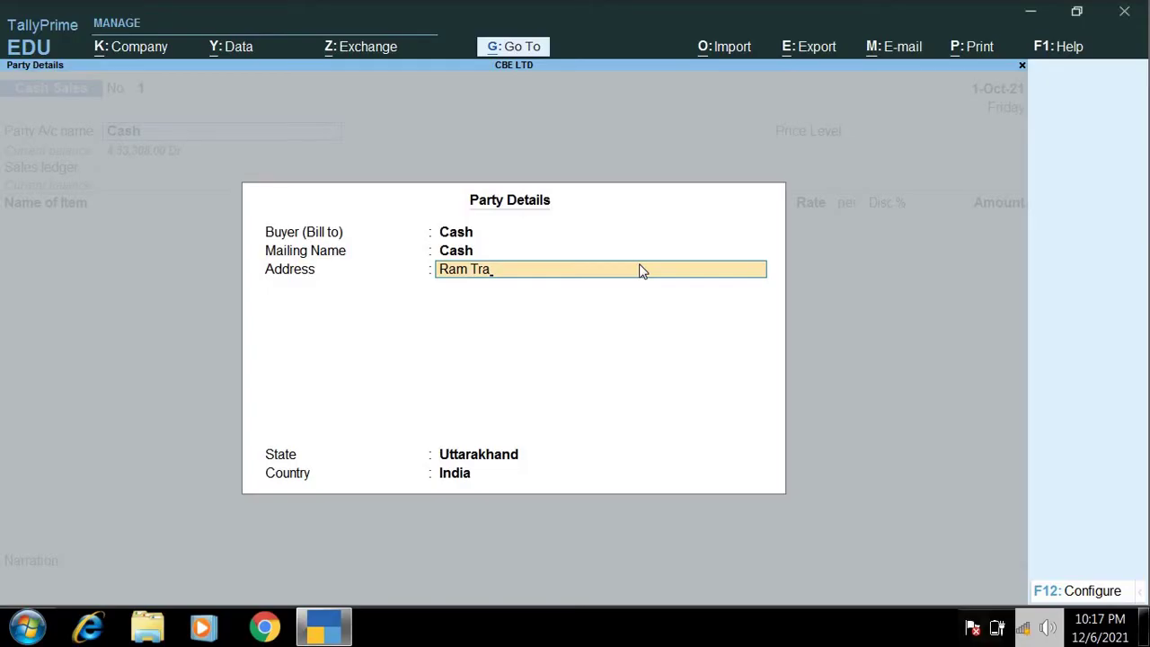
type("ders")
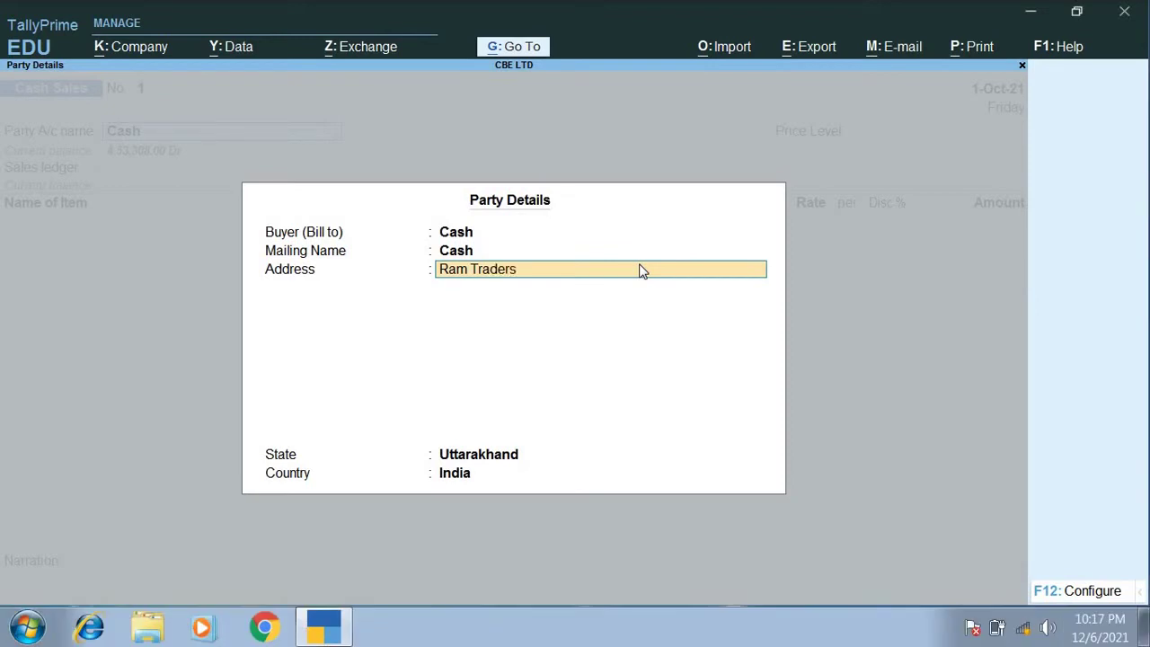
Fill in the buyer's locality and city on the following address lines and accept the party details with the default state.
key("Return")
type("Near")
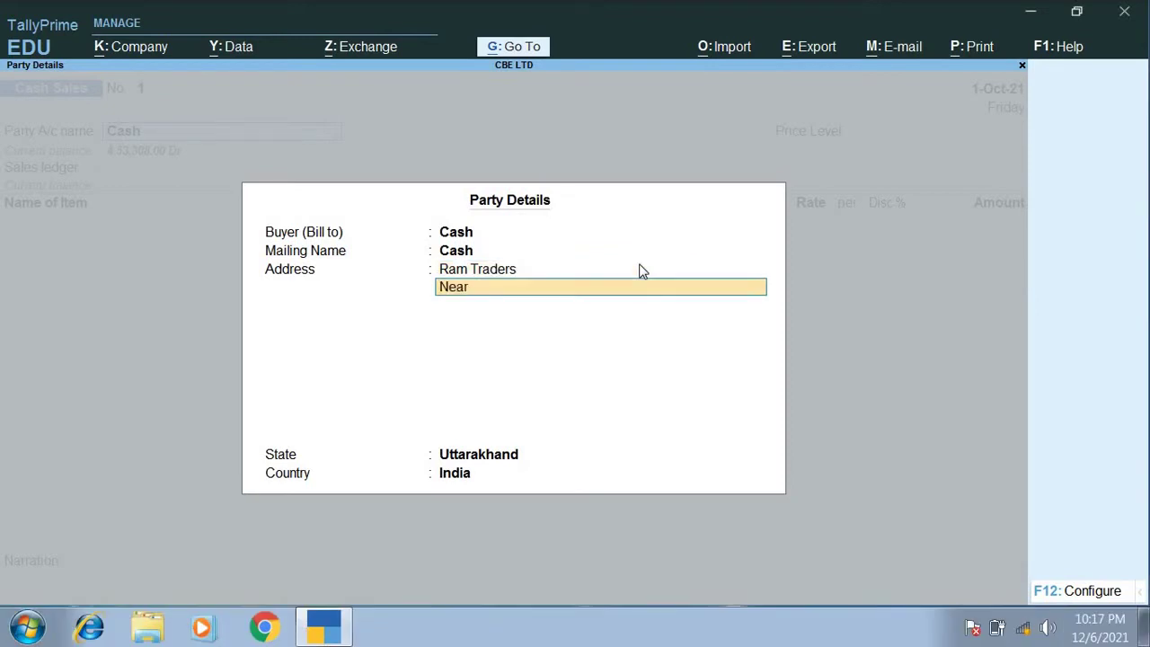
type(" Indralok Colony")
key("Return")
type("Haridwar")
key("Return")
key("Return")
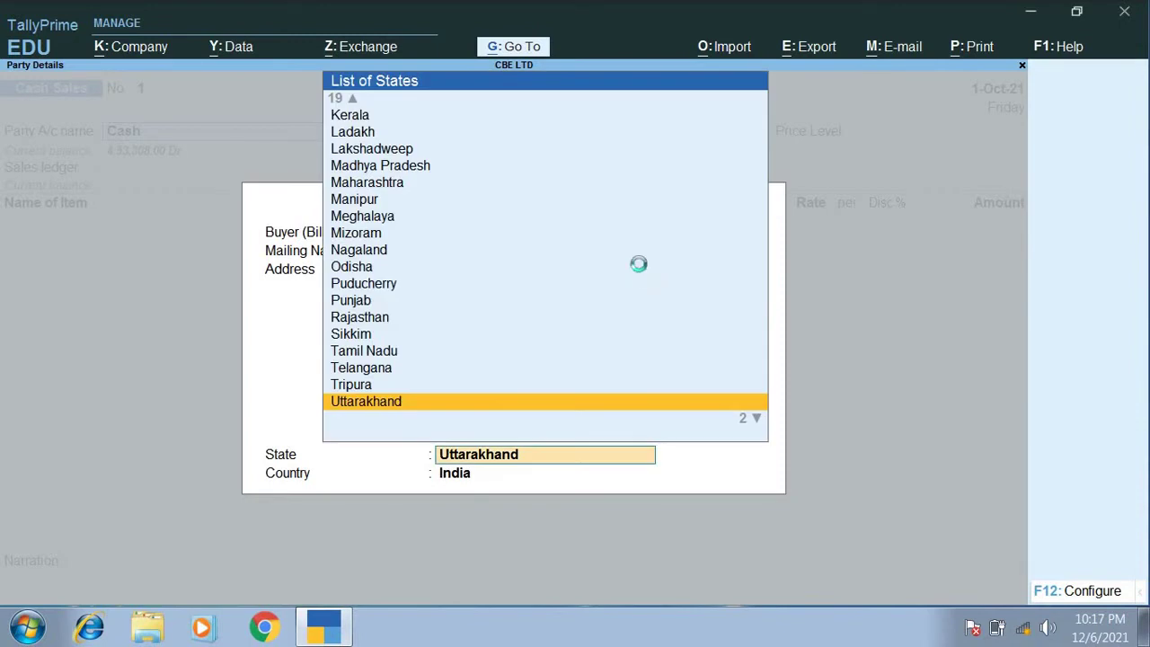
key("ctrl+a")
key("Return")
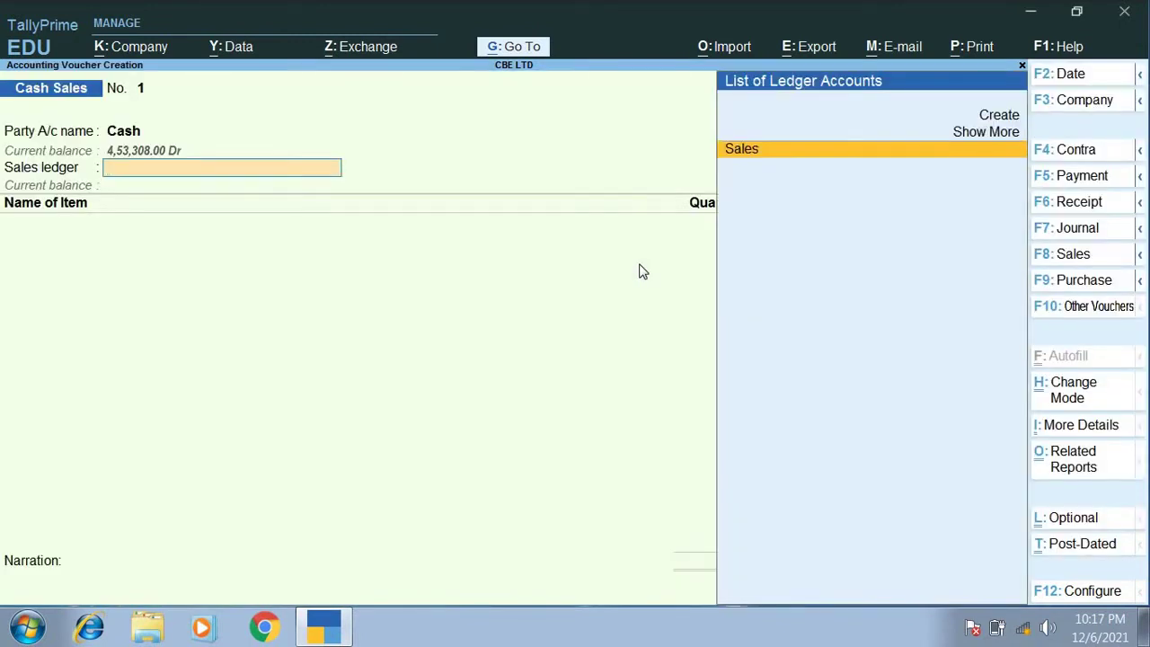
Choose Sales as the sales ledger and add Toothpaste as the first stock item.
key("Return")
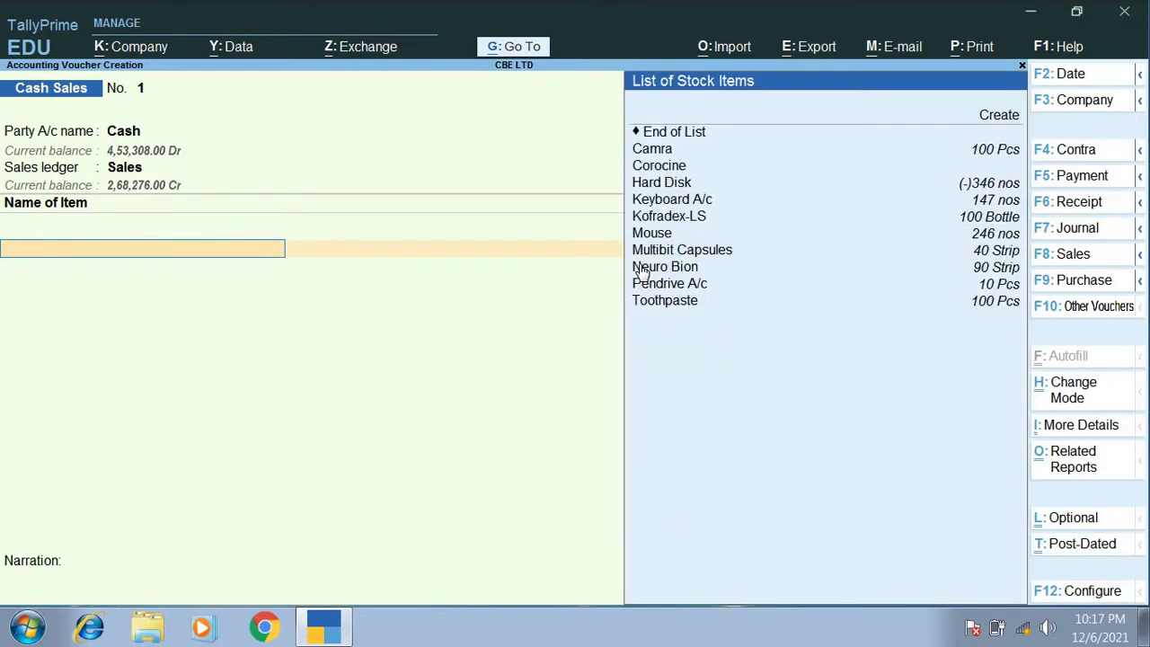
key("Down")
key("Down")
key("Down")
key("Down")
key("Down")
key("Down")
key("Down")
key("Down")
key("Down")
key("Down")
key("Down")
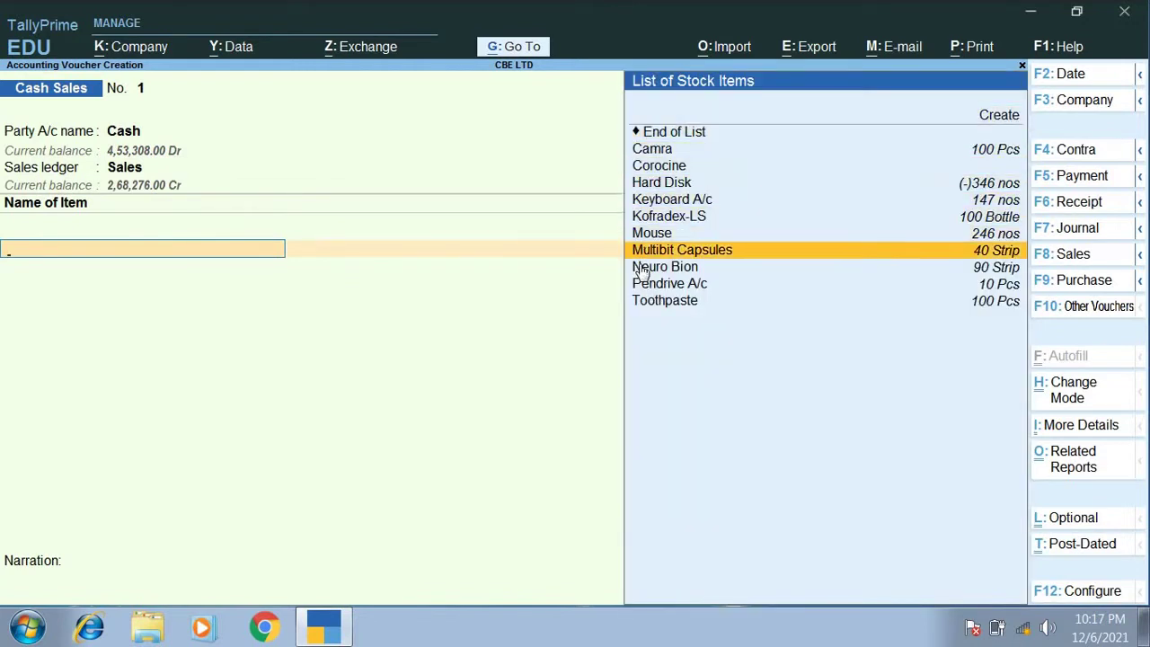
key("Return")
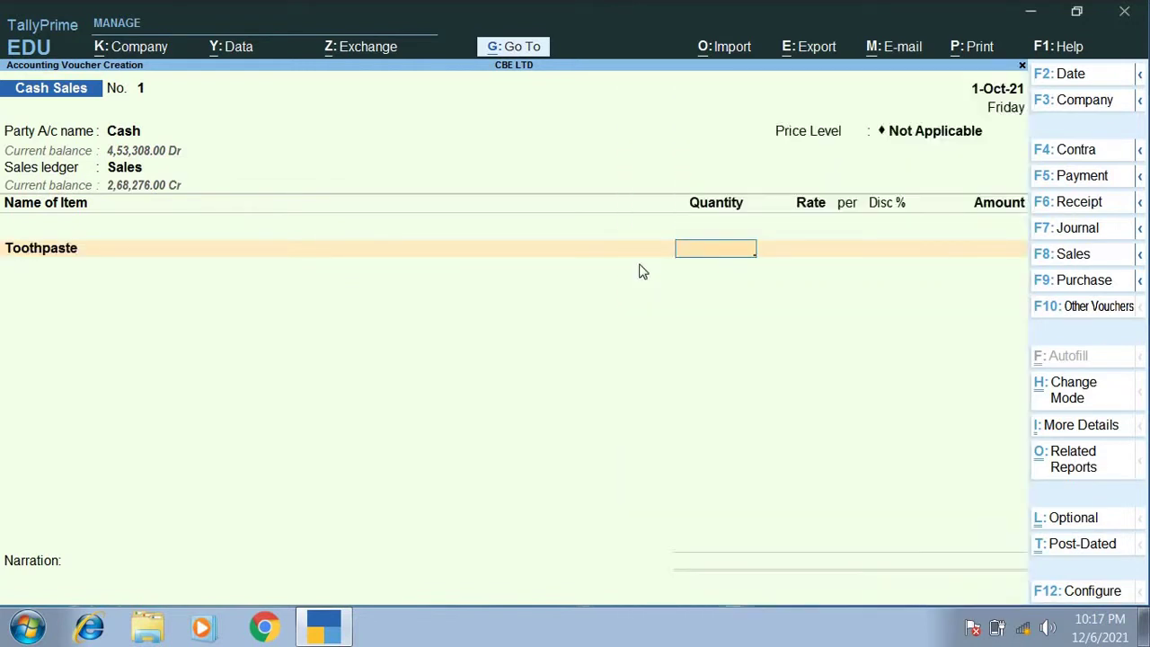
Set the Toothpaste quantity to 10 Pcs and keep its default rate with no discount.
type("10")
key("Return")
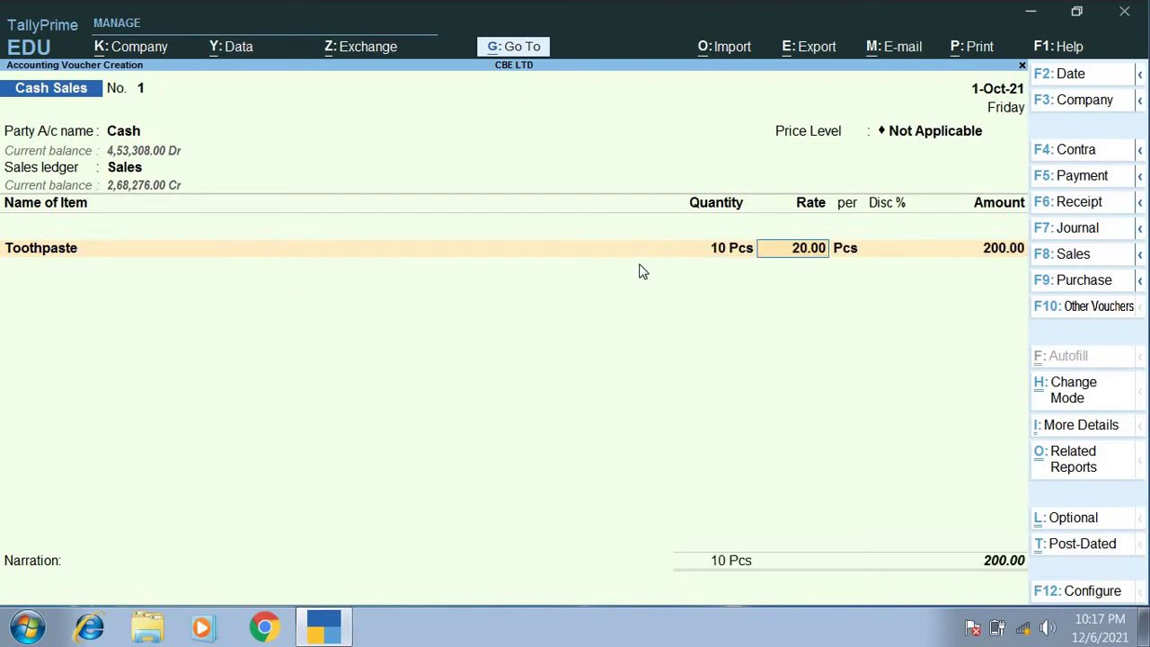
key("Return")
key("Return")
key("Return")
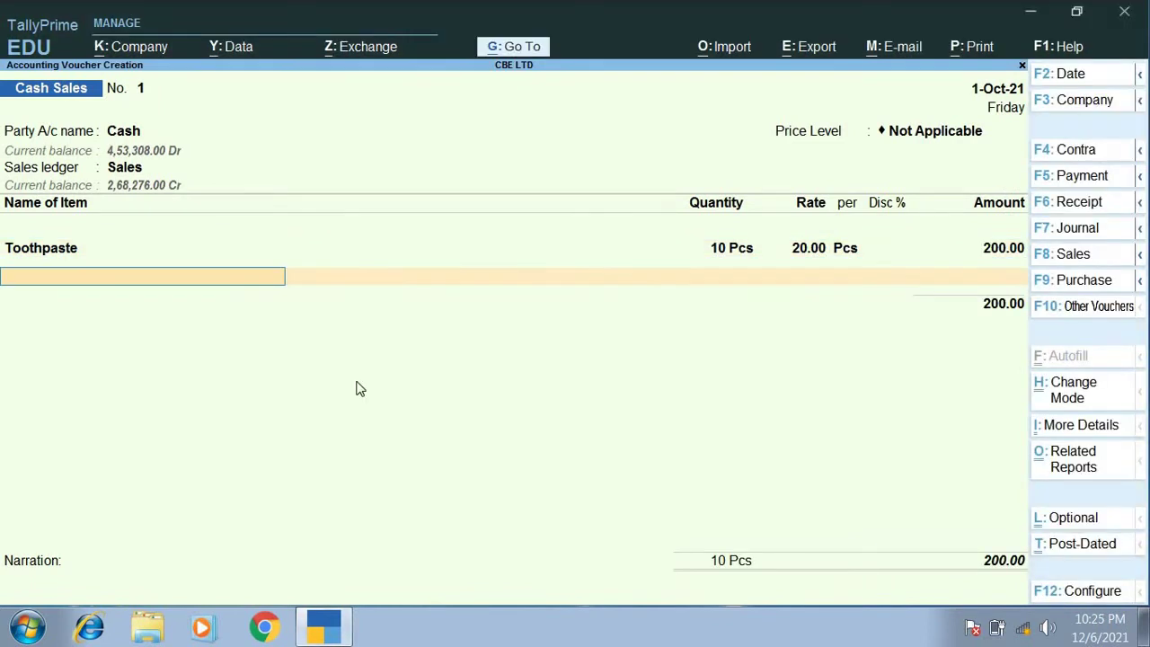
End the item list, enter the narration "being cash sales", and save the Cash Sales voucher.
key("Return")
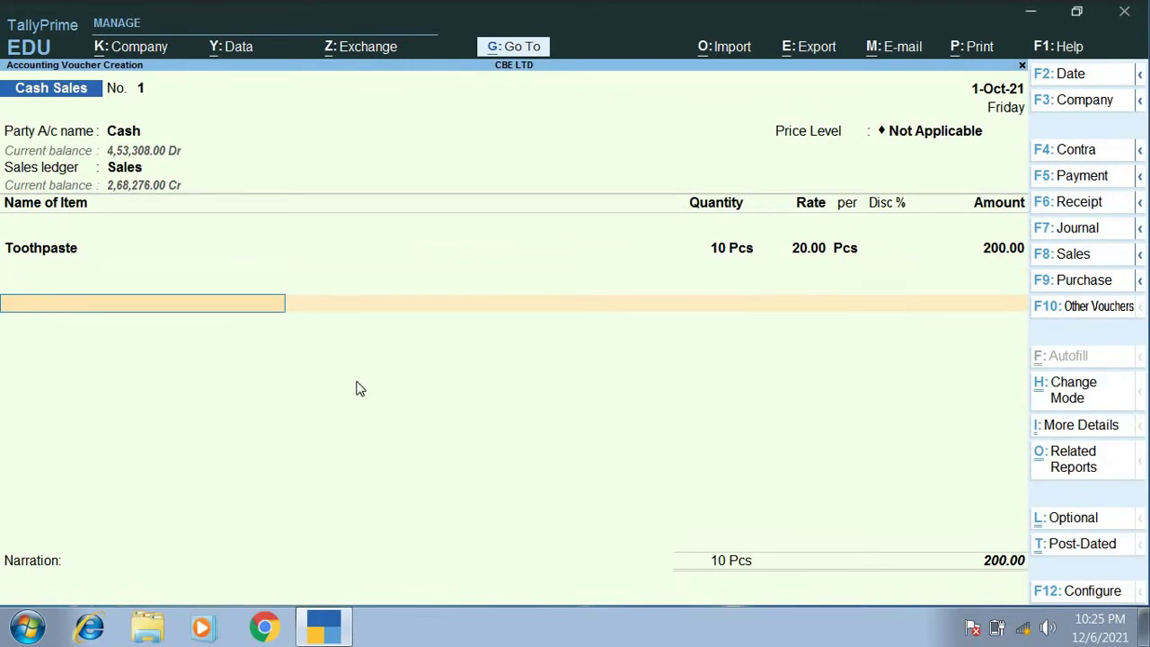
key("Return")
key("Return")
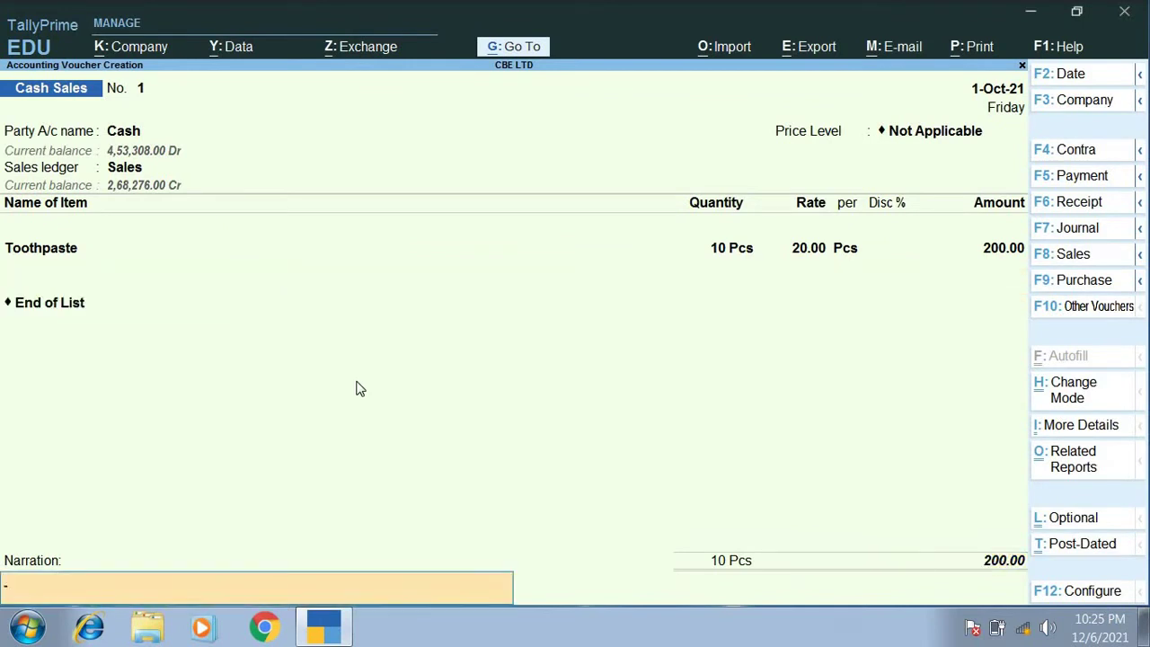
type("being cash sales")
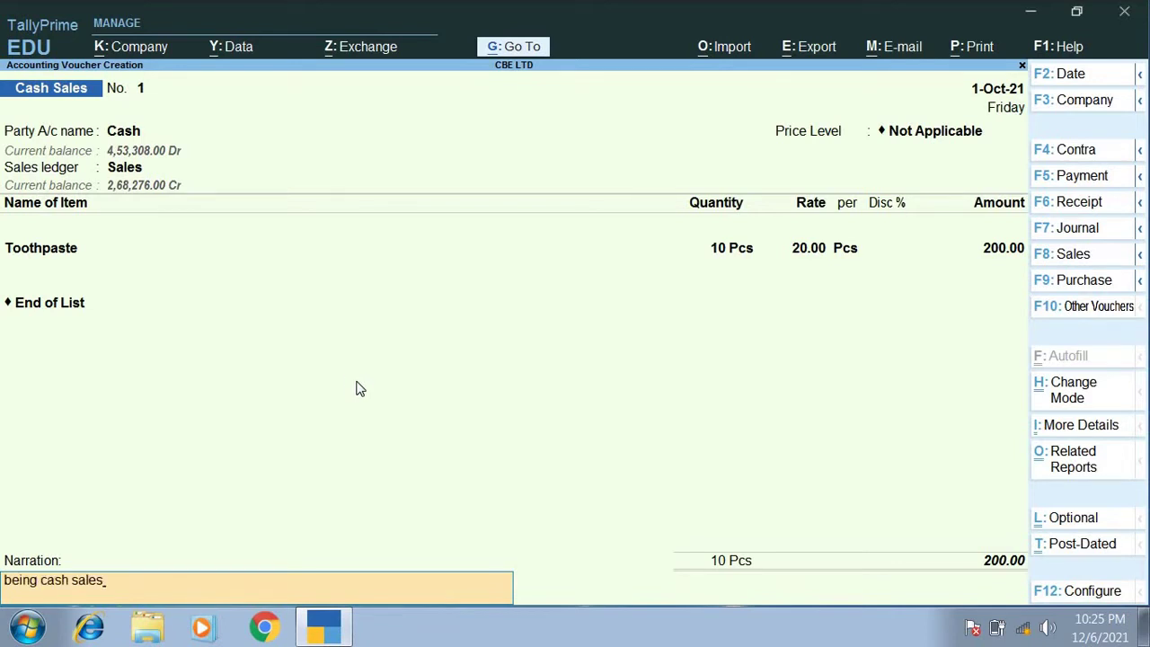
key("Return")
key("Return")
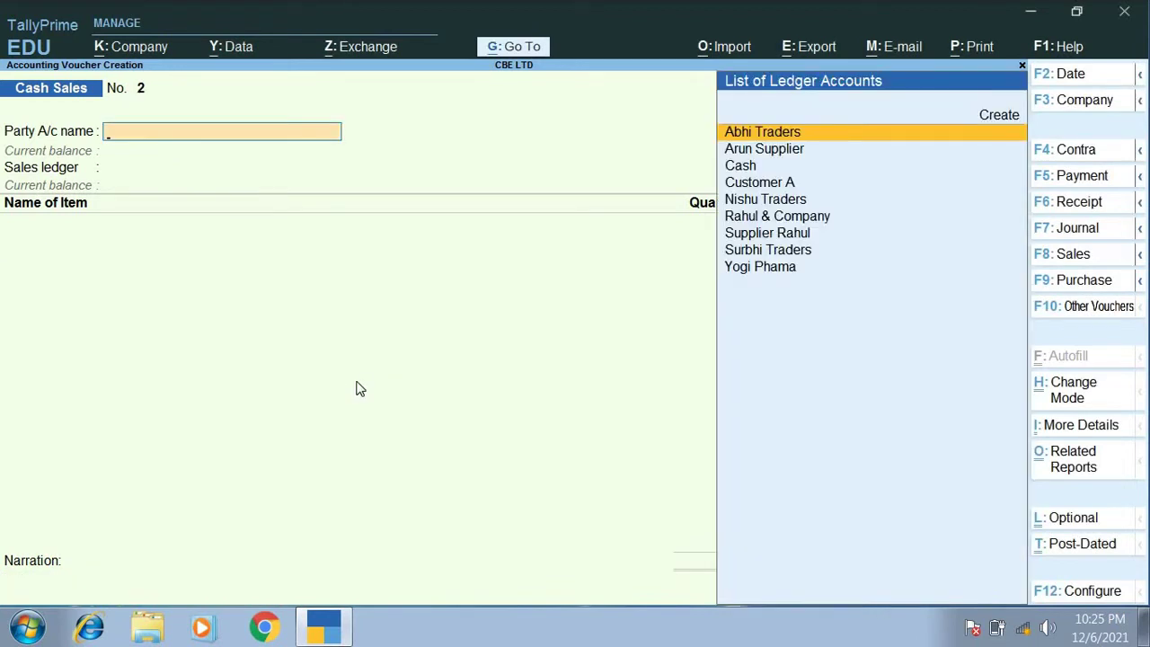
Reopen the saved Cash Sales voucher, examine the title on its zoomed print preview, and exit without printing.
key("Page_Up")
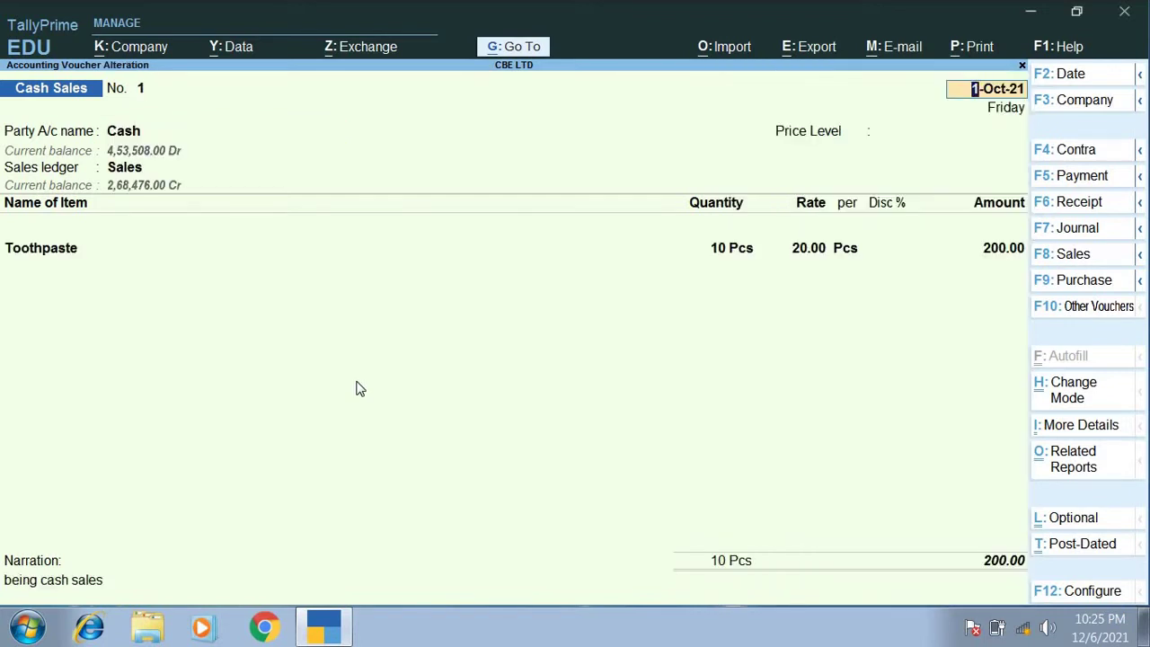
key("ctrl")
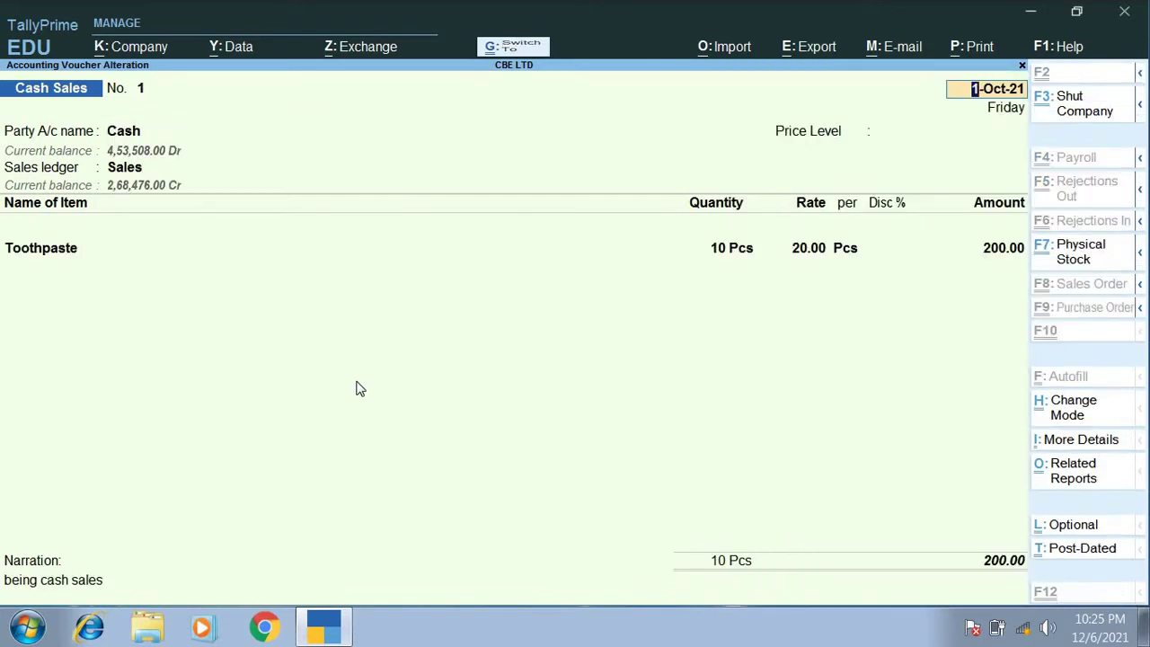
key("ctrl+p")
key("i")
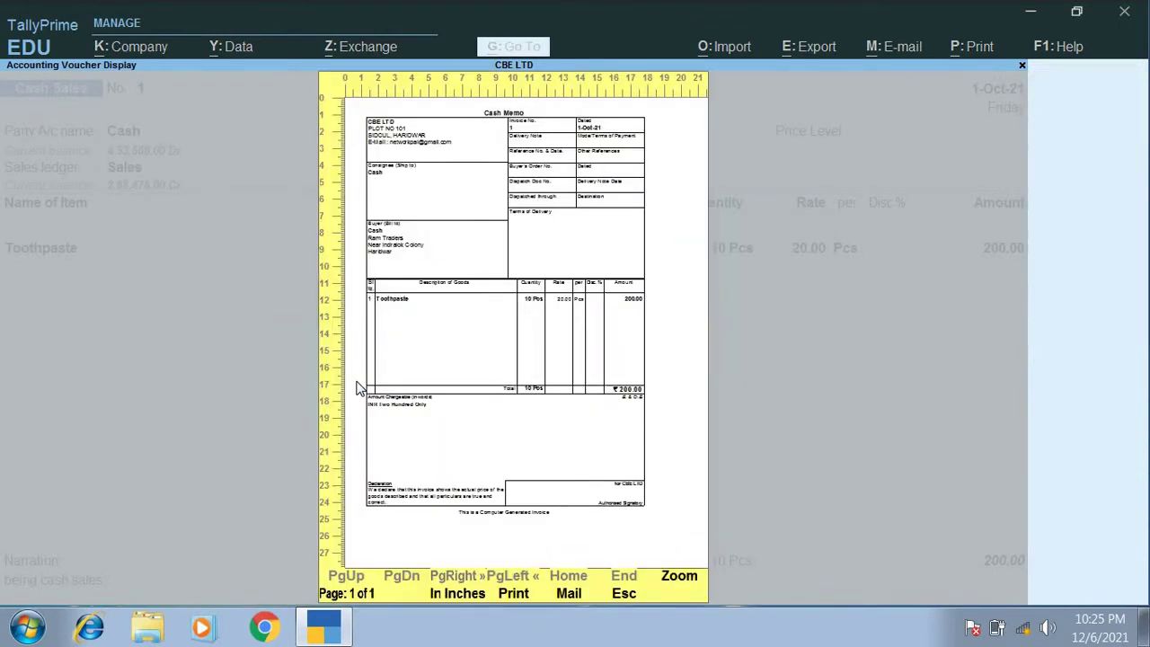
key("alt+z")
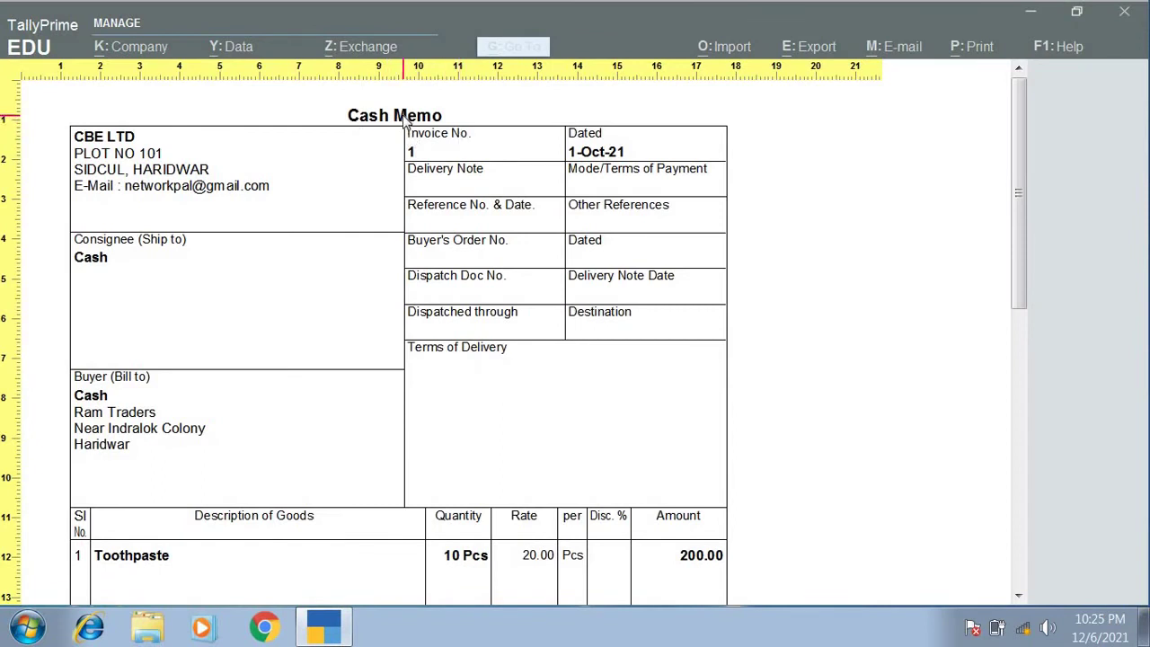
left_click(404, 169)
key("Escape")
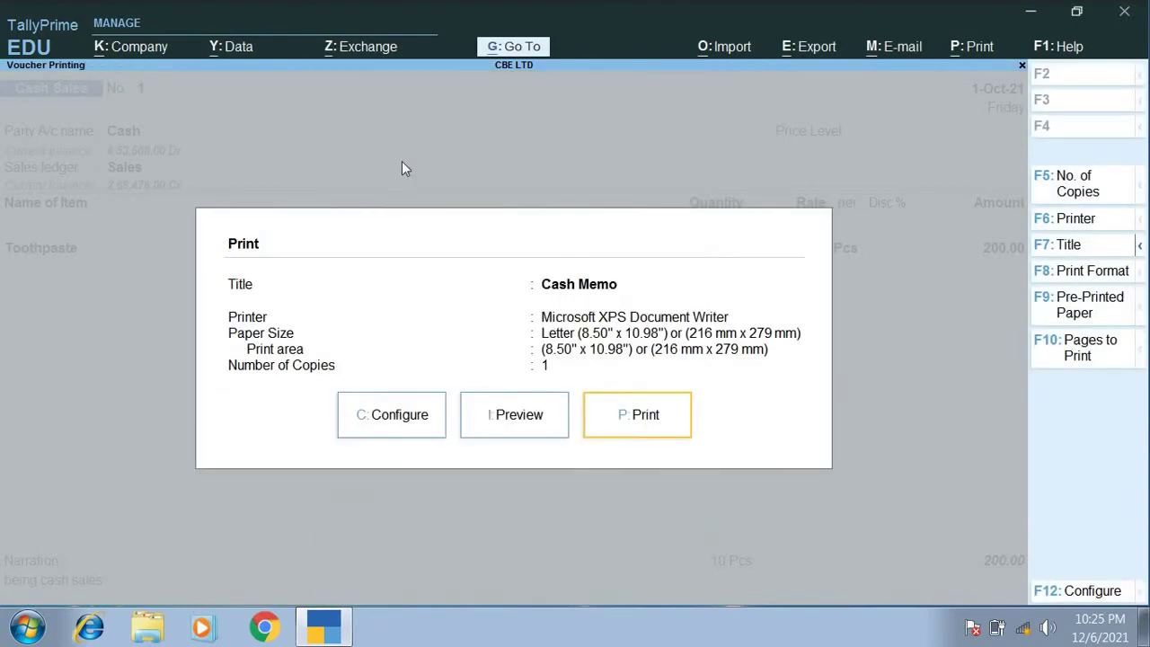
key("Escape")
key("Escape")
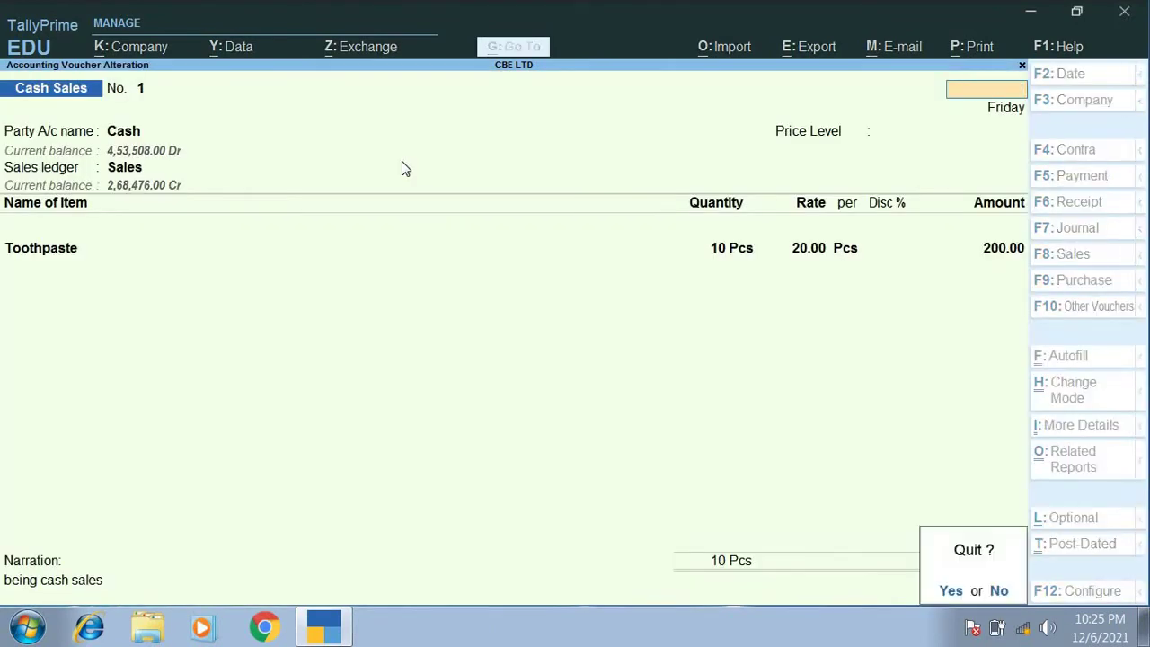
Leave the Cash Sales voucher screens and start a new voucher of the Credit Sales type.
key("y")
key("Escape")
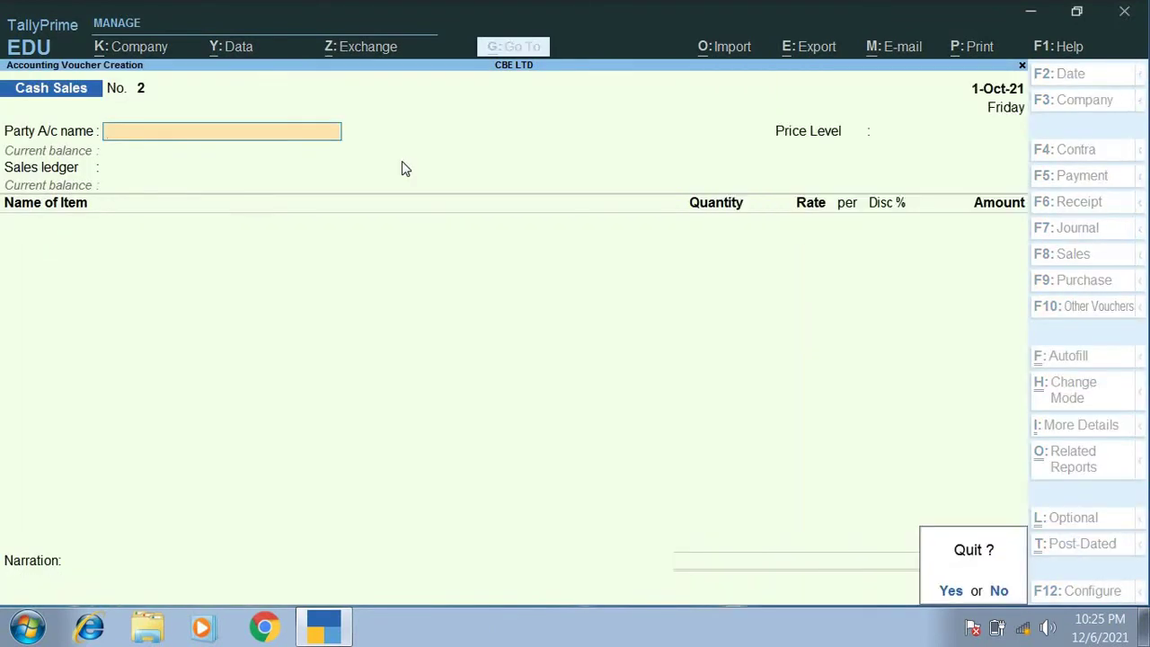
key("y")
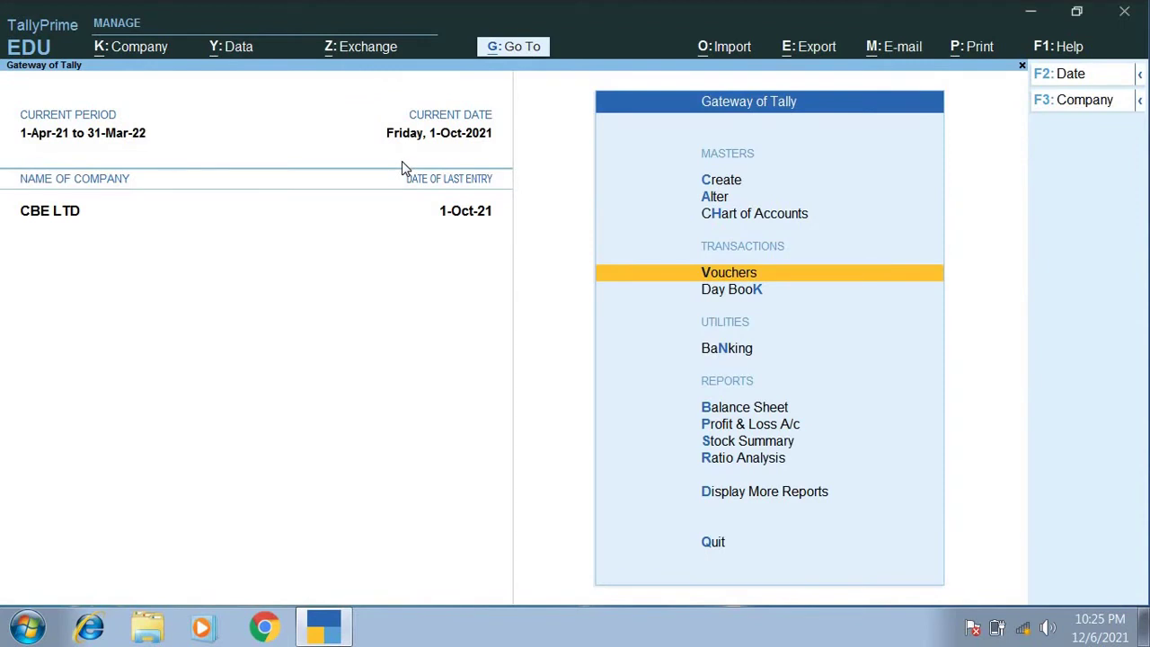
key("v")
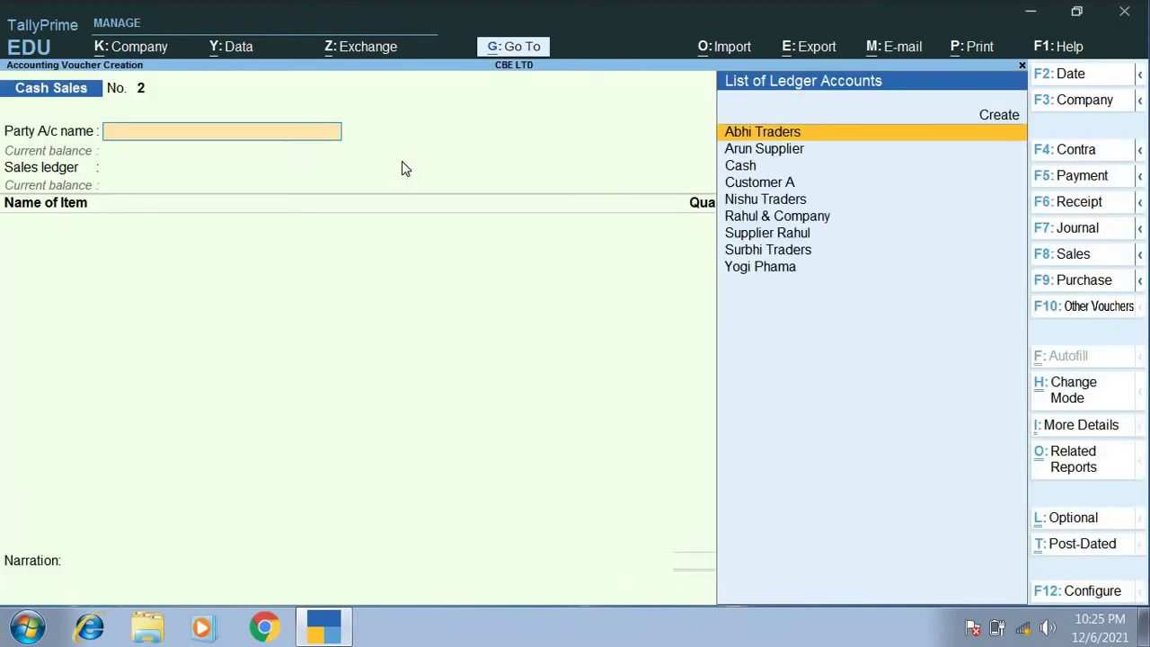
key("F8")
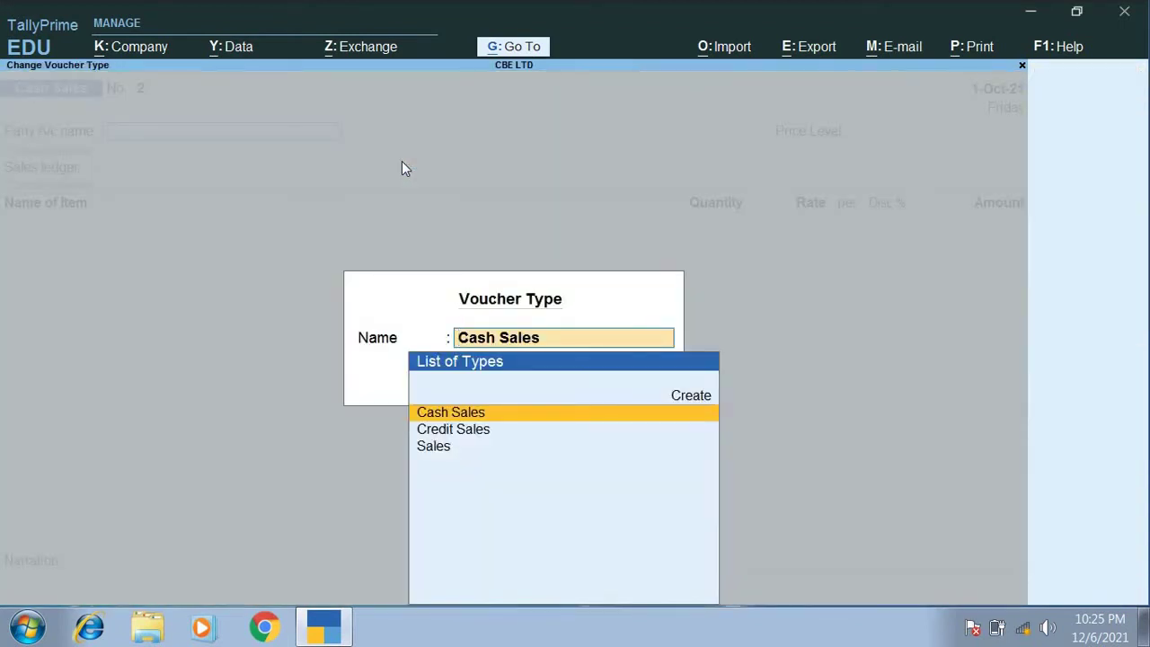
key("Down")
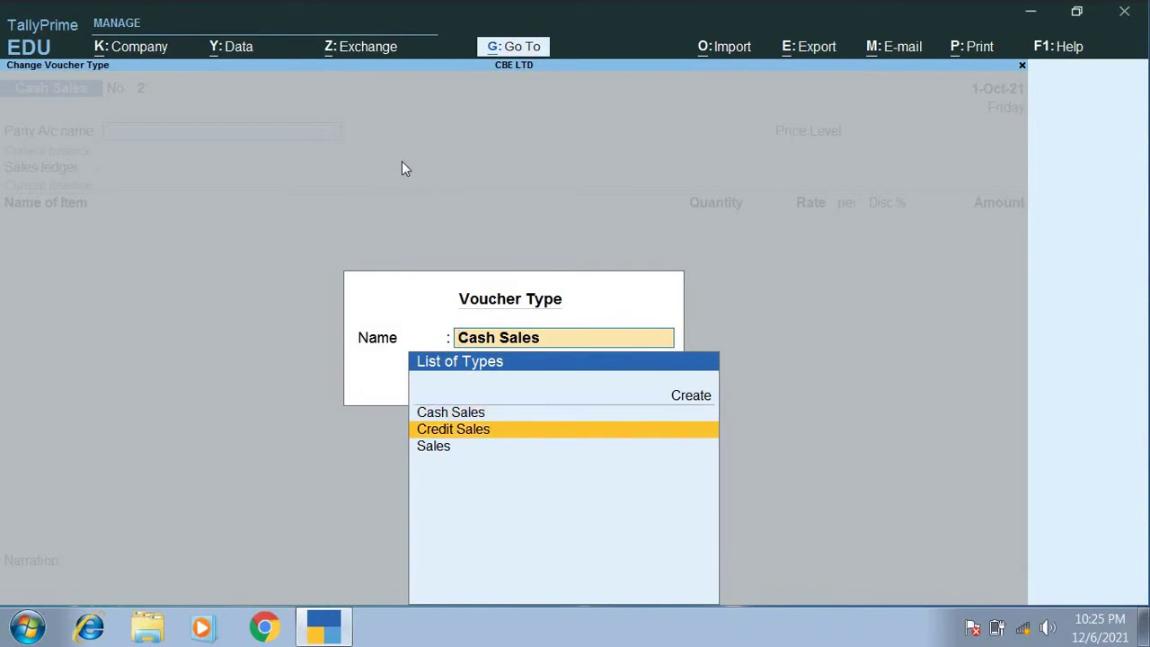
key("Return")
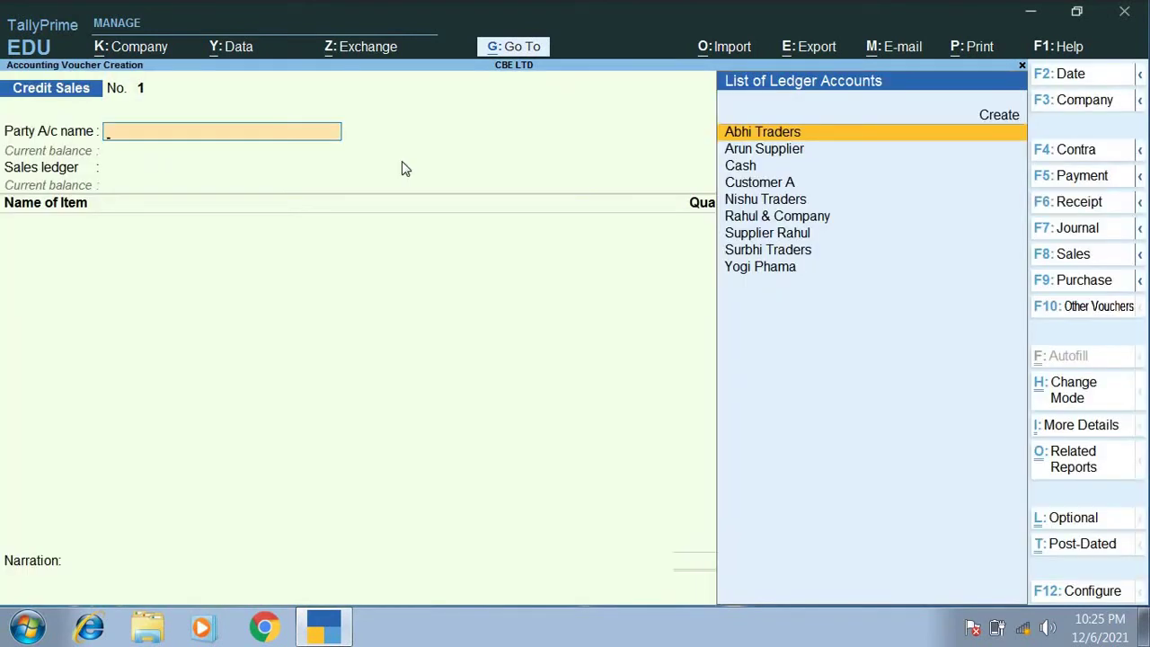
Choose Nishu Traders as the party account and leave all dispatch and order details blank.
key("Down")
key("Down")
key("Down")
key("Down")
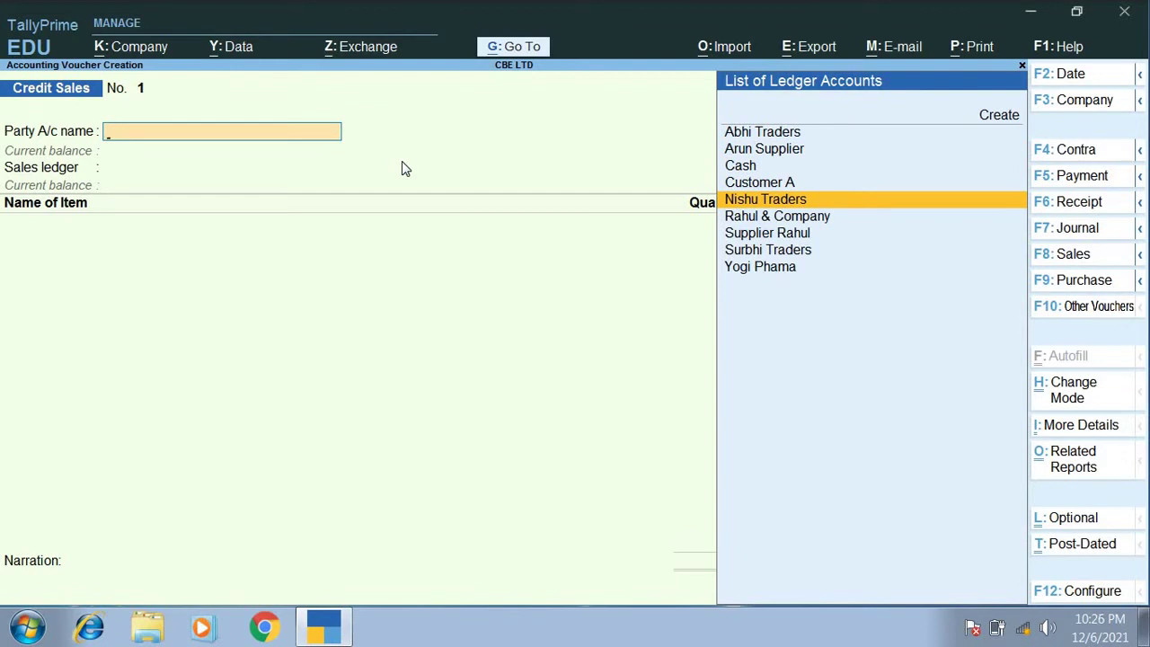
key("Return")
key("Return")
key("Return")
key("Return")
key("Return")
key("Return")
key("Return")
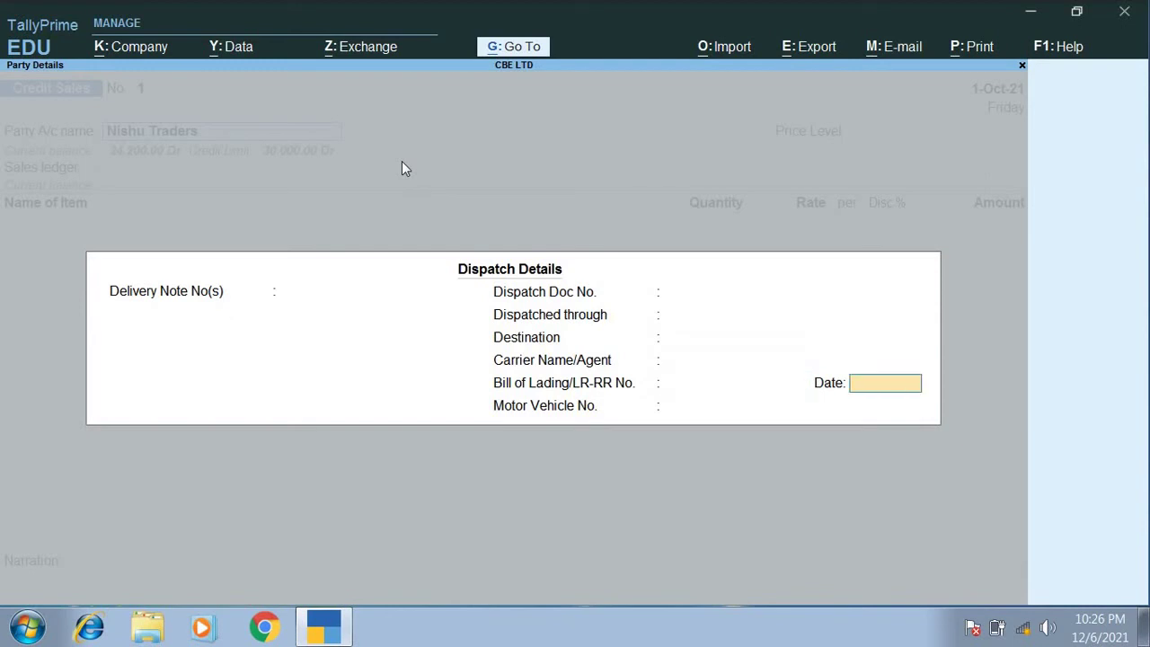
key("Return")
key("Return")
key("Return")
key("Return")
key("Return")
key("Return")
Accept the default buyer, mailing name, address, state and country in the party details.
key("Return")
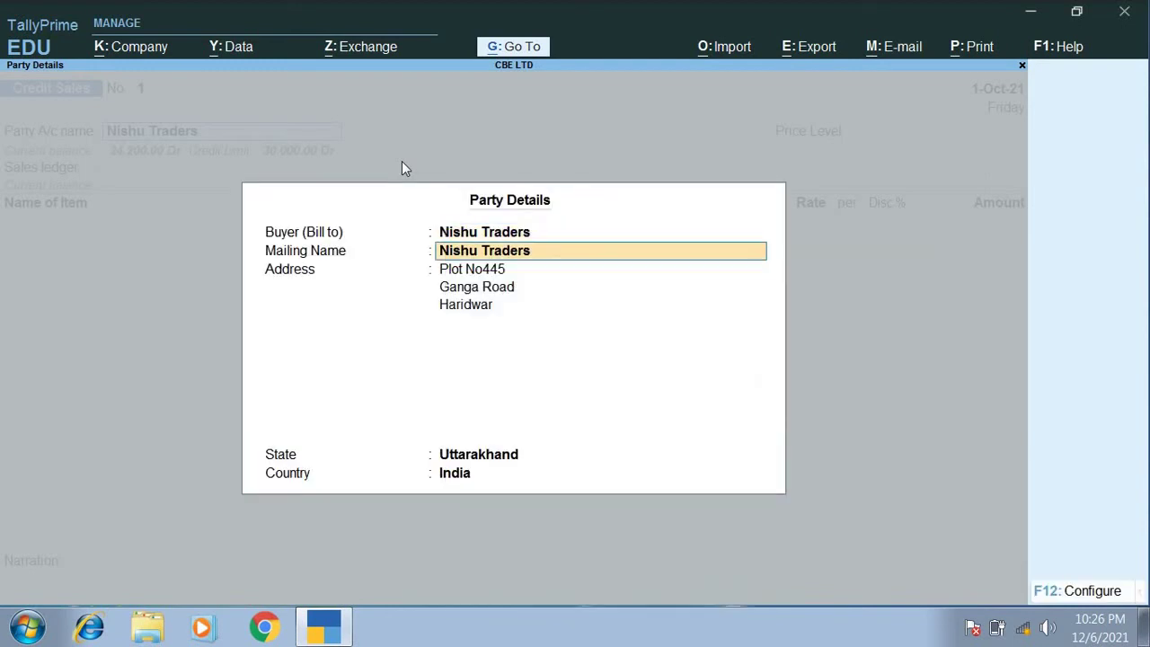
key("Return")
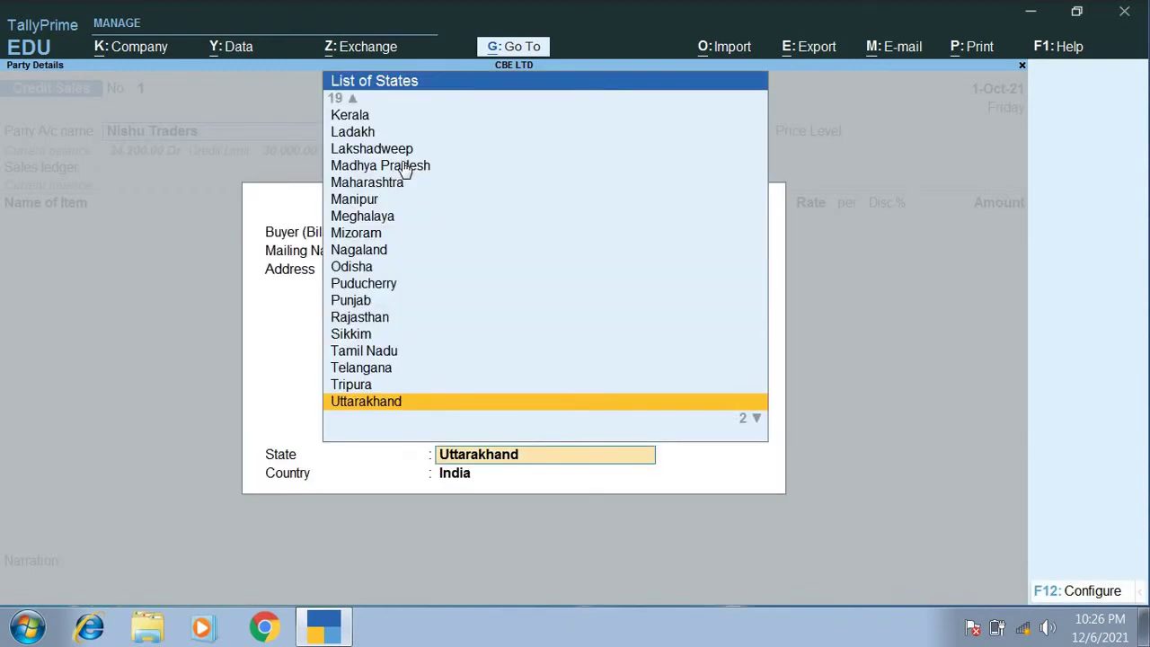
key("Return")
key("Return")
key("Return")
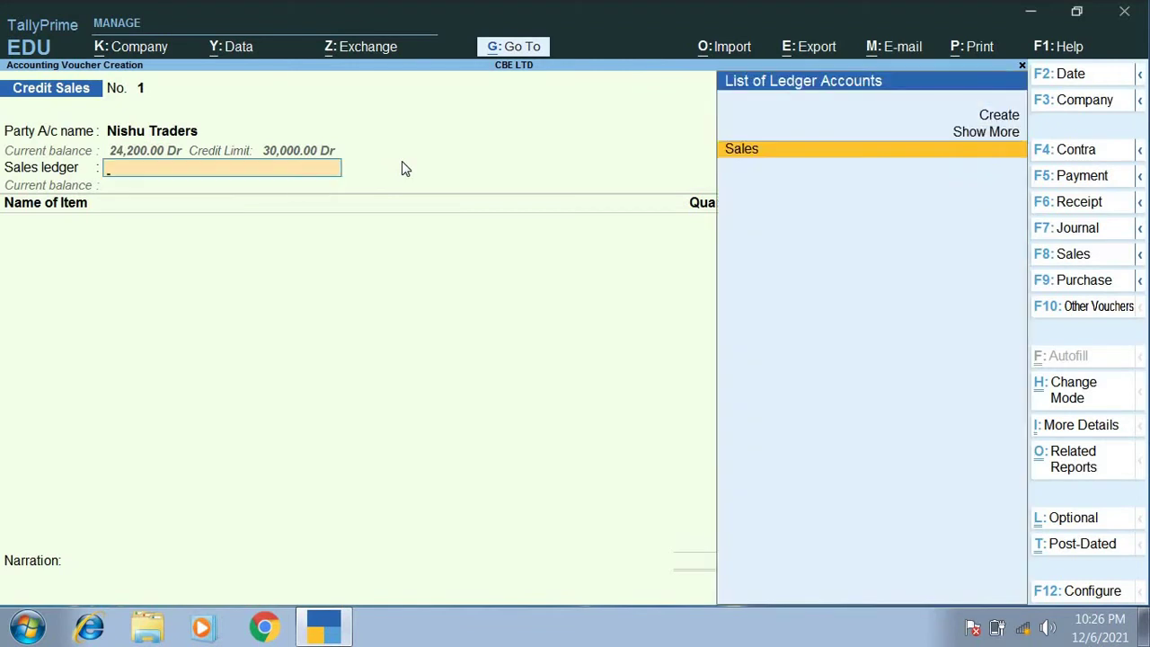
Choose Sales as the sales ledger and add Pendrive A/c as the first stock item.
key("Return")
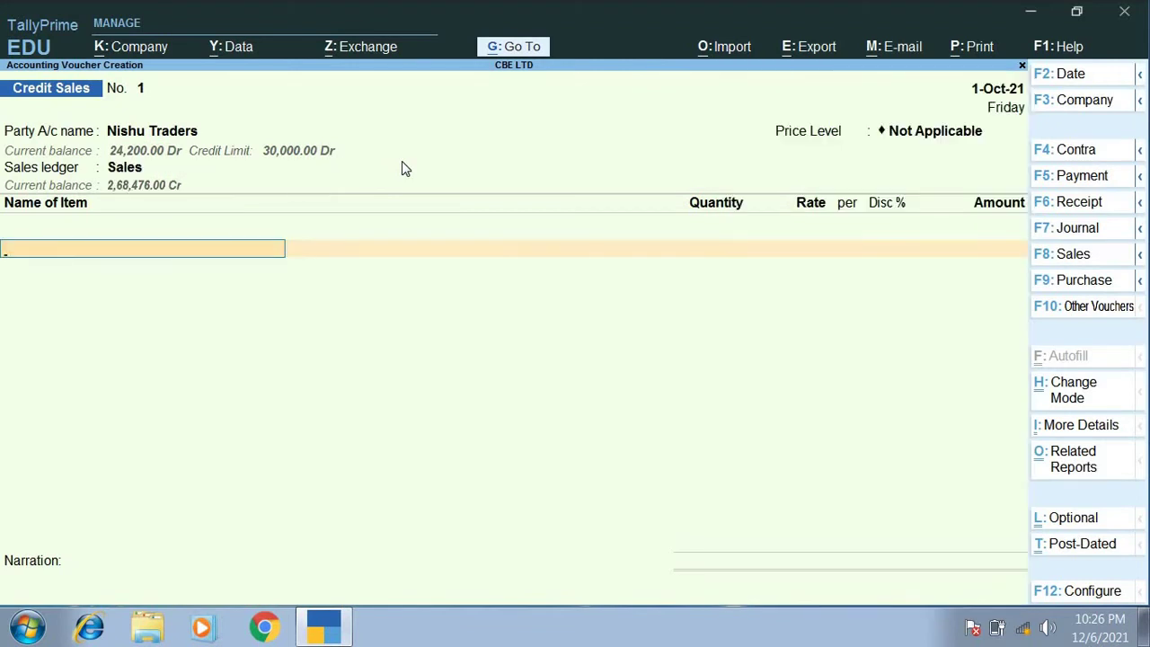
key("Down")
key("Down")
key("Down")
key("Down")
key("Down")
key("Down")
key("Down")
key("Down")
key("Down")
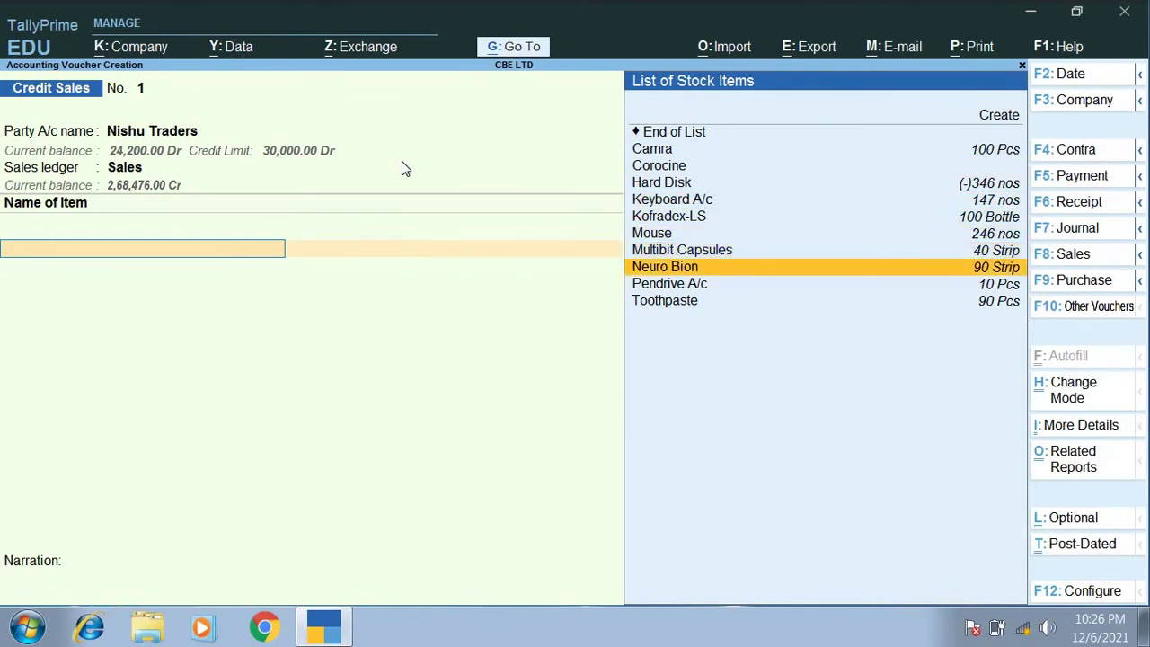
key("Down")
key("Return")
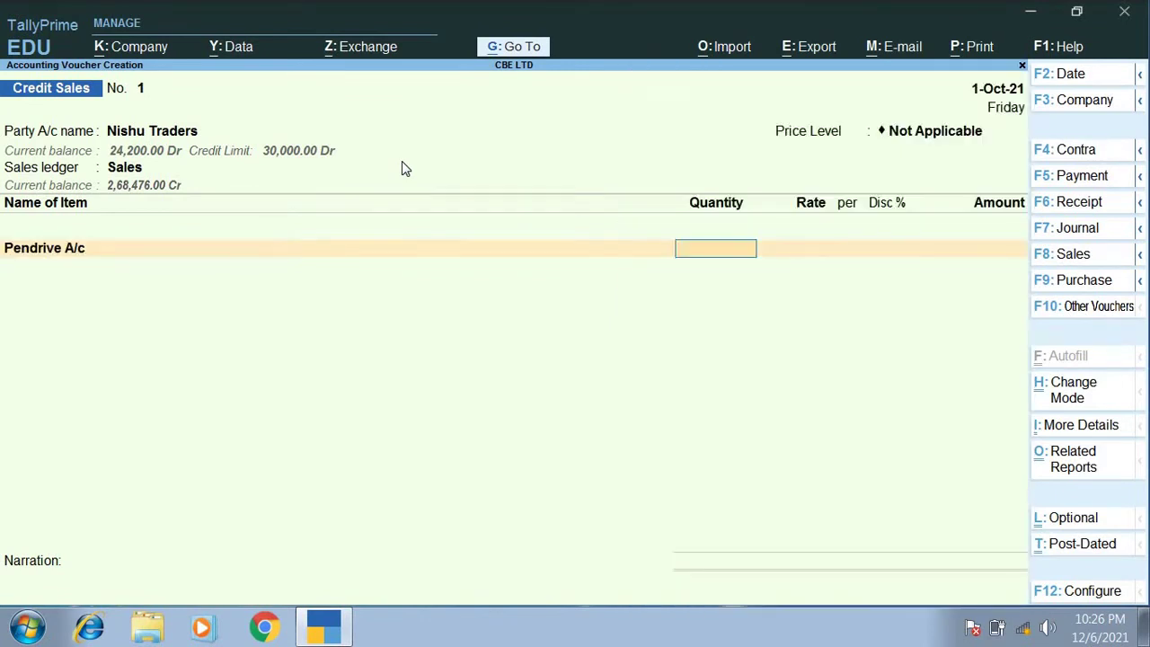
Set the Pendrive A/c quantity to 10 Pcs at a rate of 300 per Pcs with no discount.
type("10")
key("Return")
type("300")
key("Return")
key("Return")
key("Return")
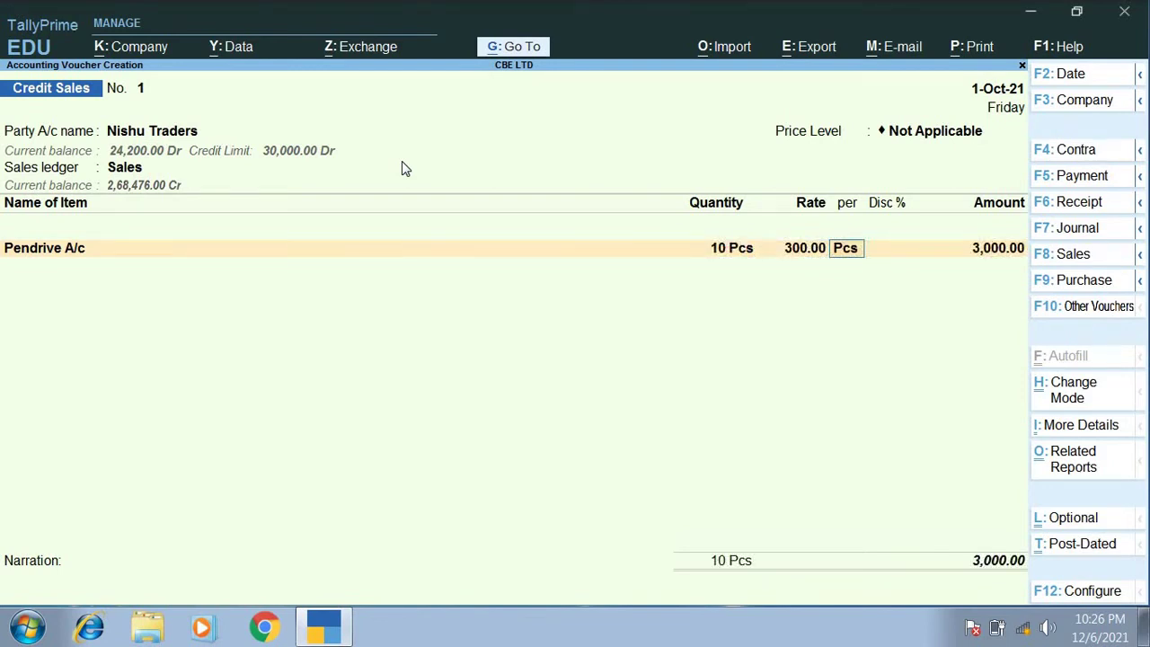
key("Return")
key("Return")
key("Return")
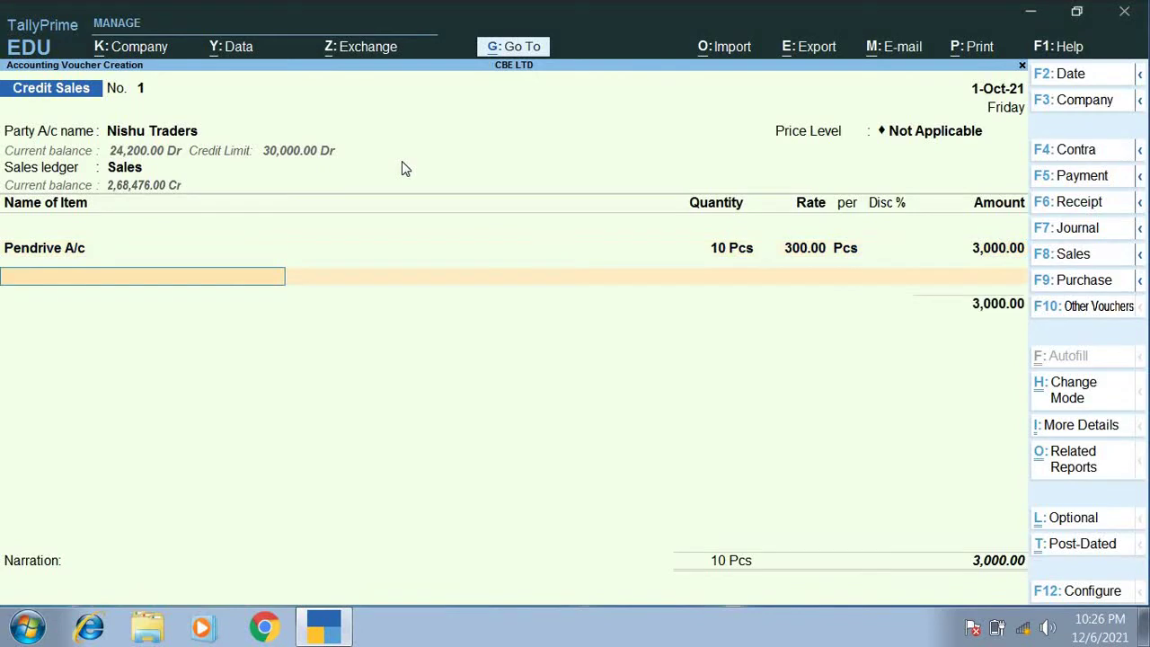
End the item list and enter the narration "being credit sales" on the Credit Sales voucher.
key("Return")
key("Return")
key("Return")
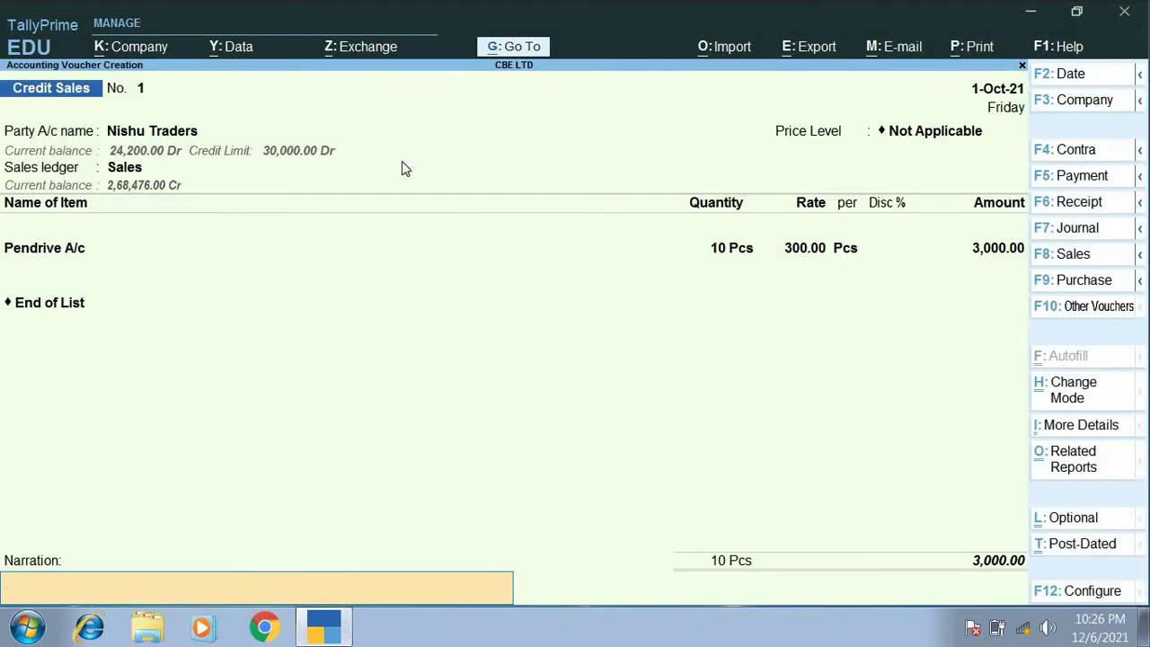
type("being credit sales")
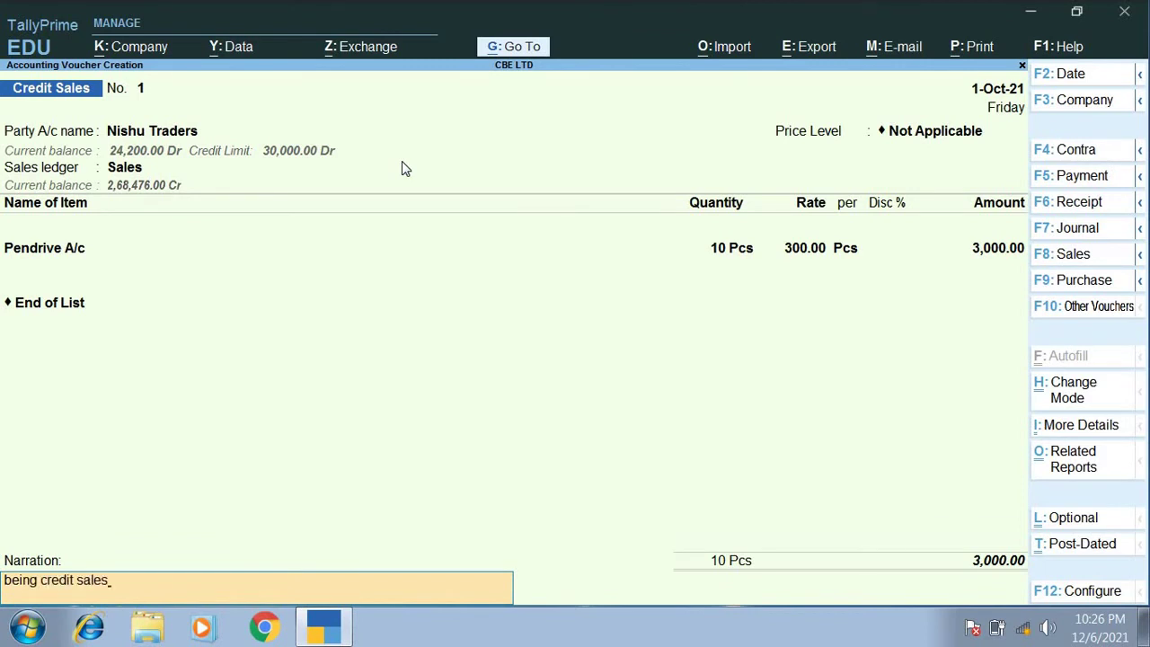
key("Return")
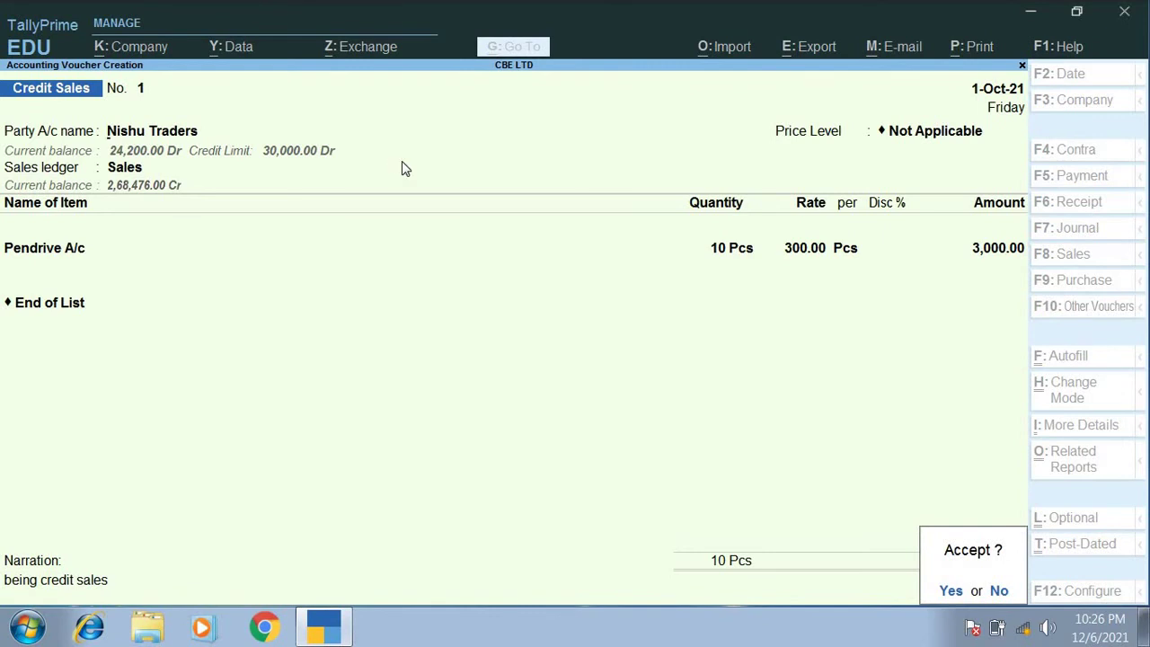